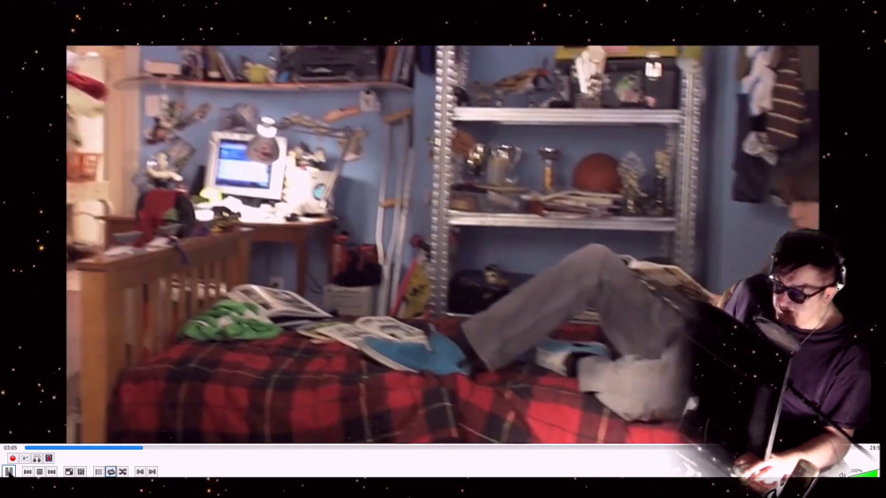
Pause the episode's playback in the media player
click(9, 472)
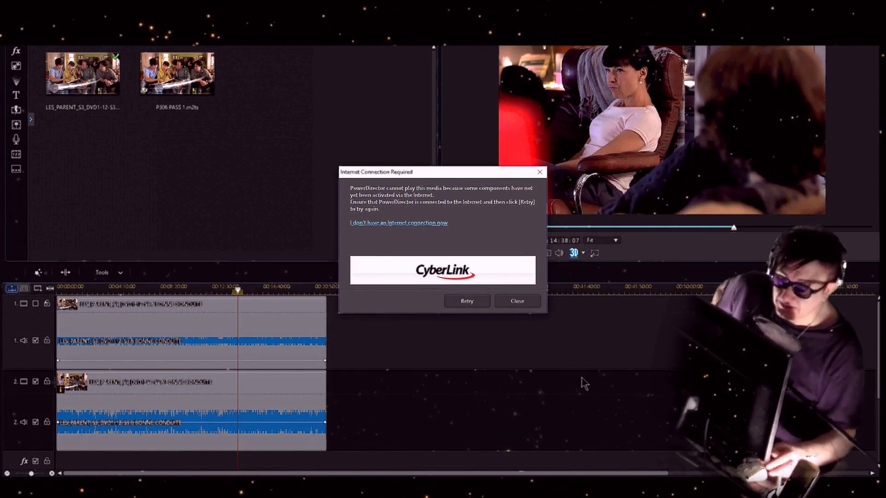
Dismiss the Internet connection notice and return the preview from the library clip to the whole movie
click(524, 303)
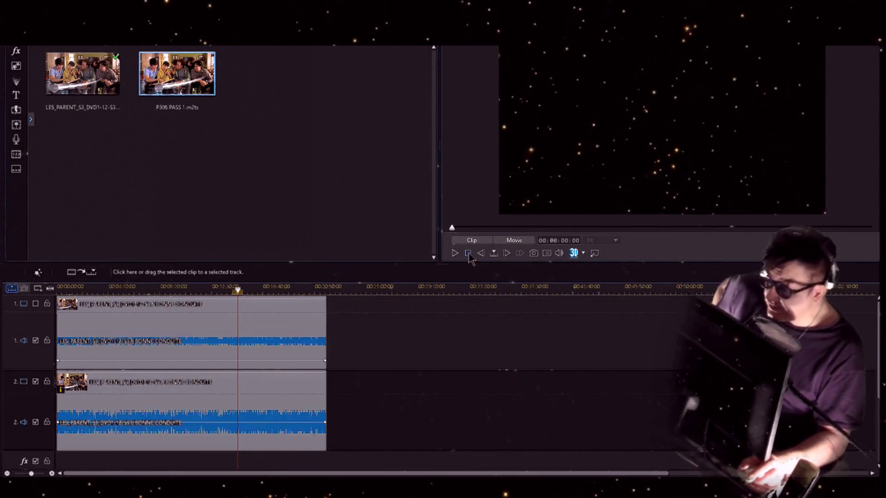
click(460, 329)
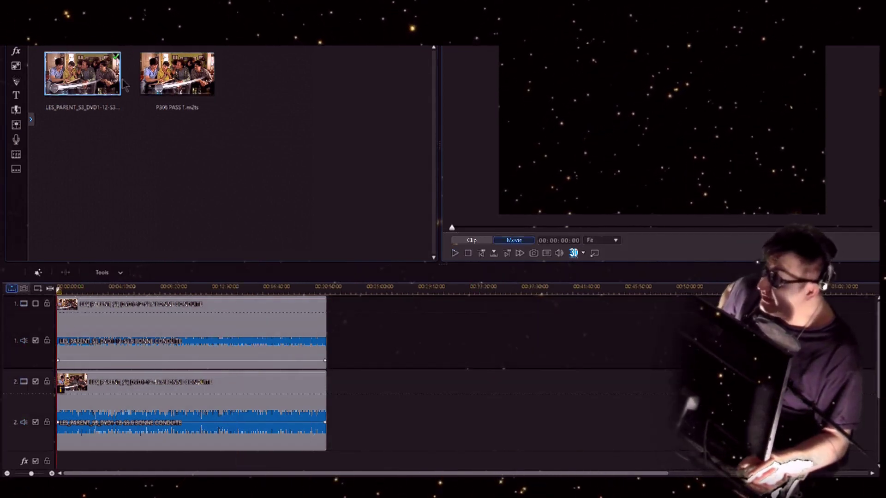
click(97, 218)
Examine the offset between the two tracks' waveforms at the start of the timeline, placing the playhead at 00:00:00:21
scroll(73, 298, up, 5)
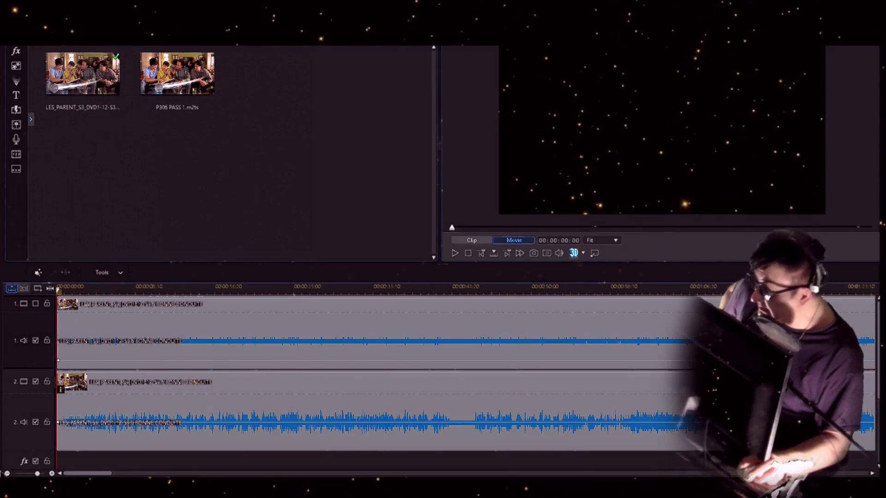
scroll(333, 293, up, 3)
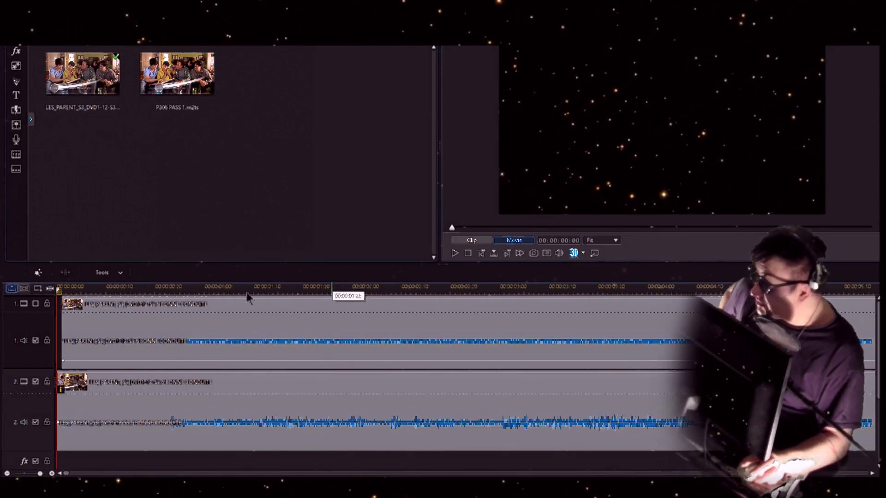
scroll(97, 295, up, 2)
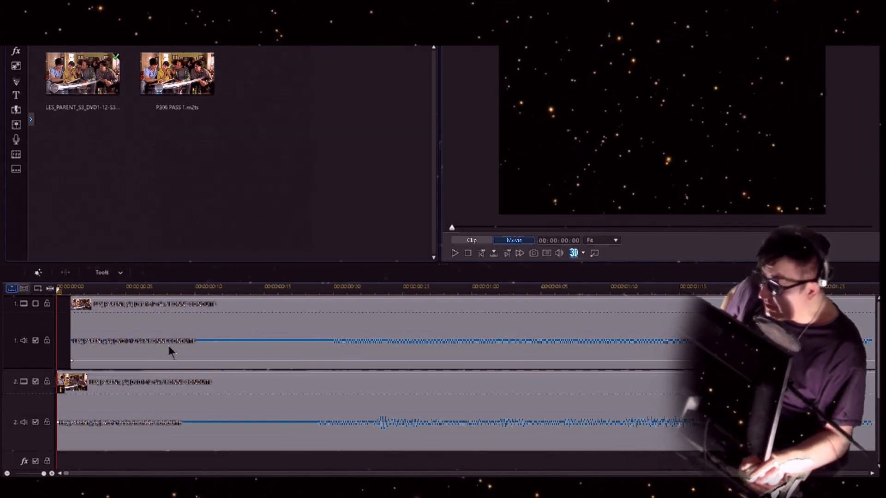
click(350, 290)
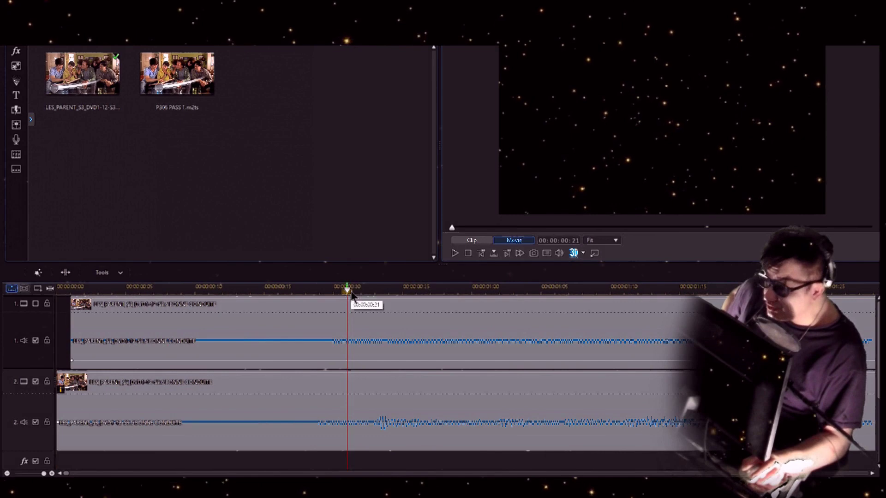
Open the Audio Mixing Room and examine the volume levels, activating the level value of the -12.4 dB channel
click(16, 125)
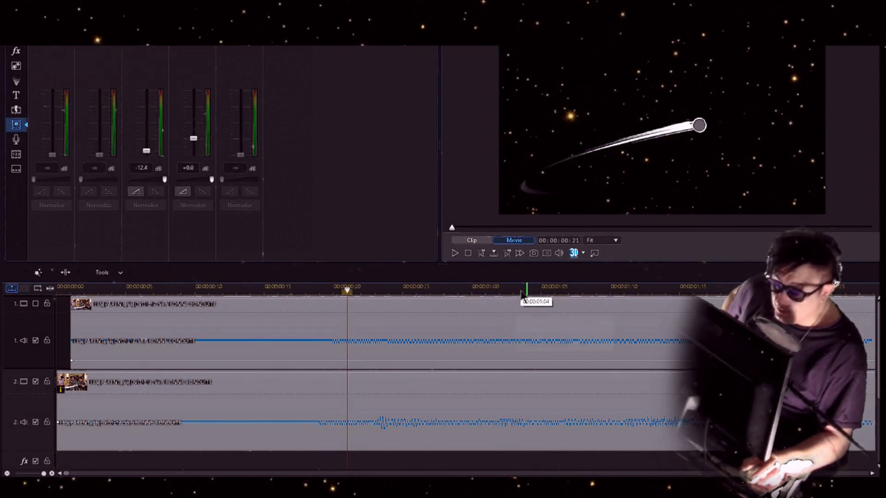
scroll(524, 296, down, 5)
scroll(490, 296, down, 2)
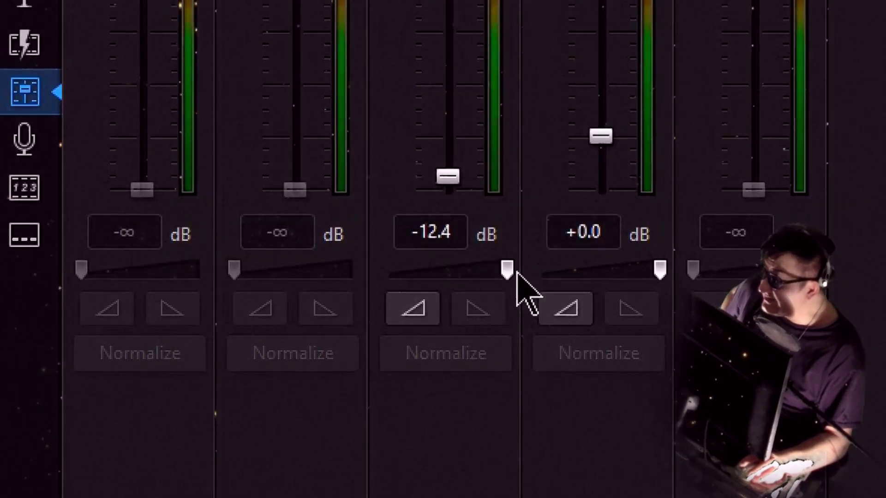
mouse_move(511, 270)
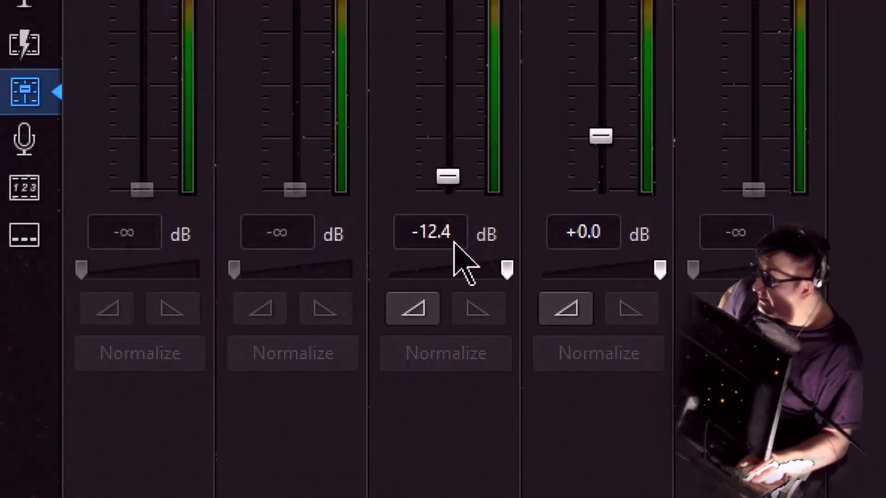
click(149, 170)
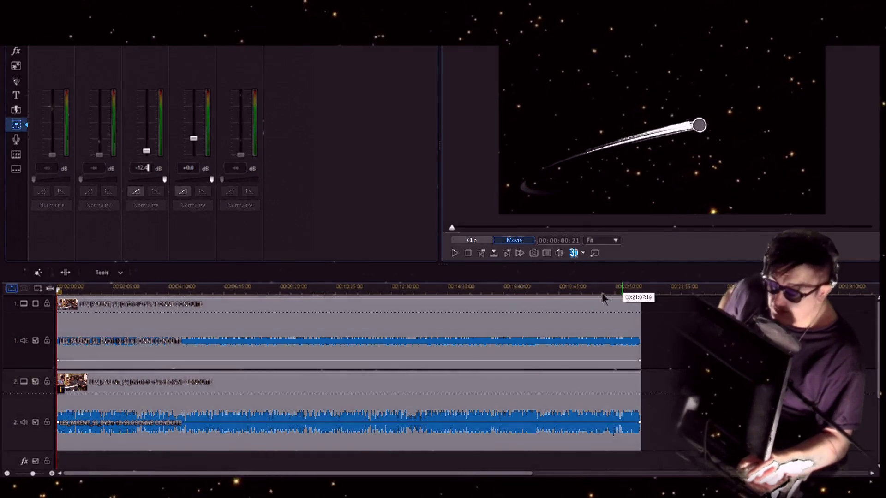
Place the playhead at about 00:10:10 and play the movie briefly to check the channel levels
click(622, 288)
click(329, 289)
click(455, 253)
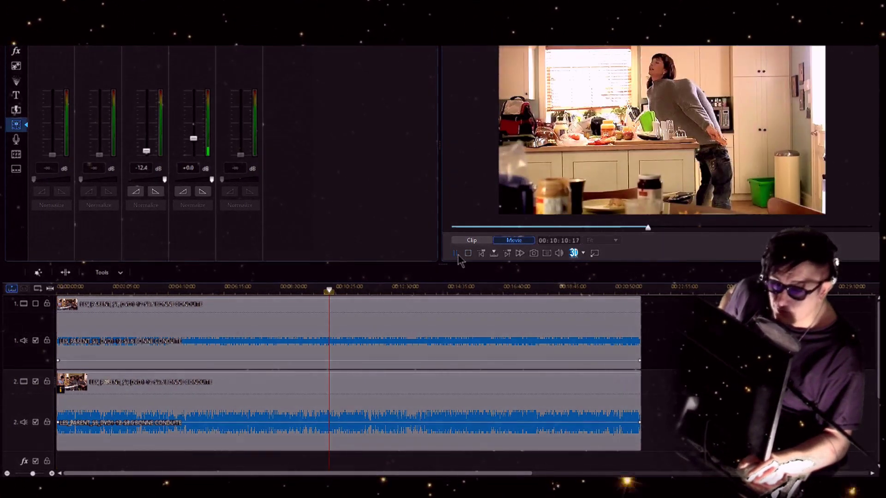
click(456, 253)
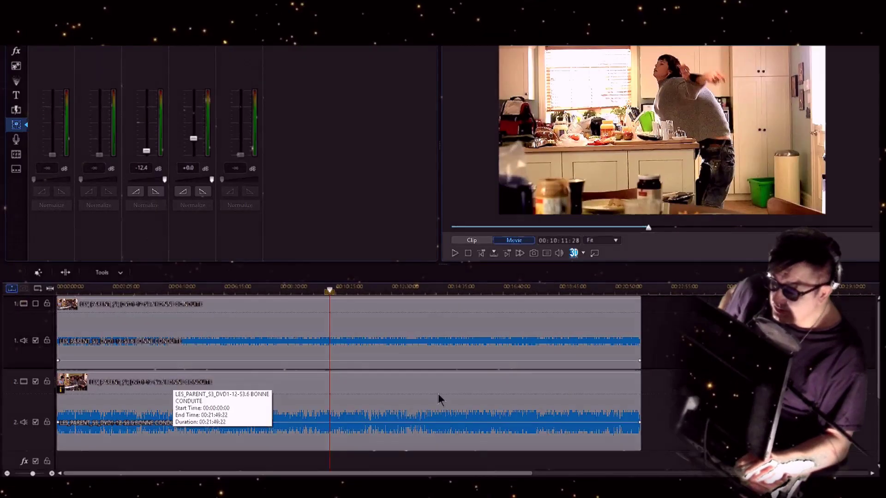
Open the Crop/Zoom editor from the Power Tools for the clip on track 2, acknowledging the 3D mode notice
click(439, 394)
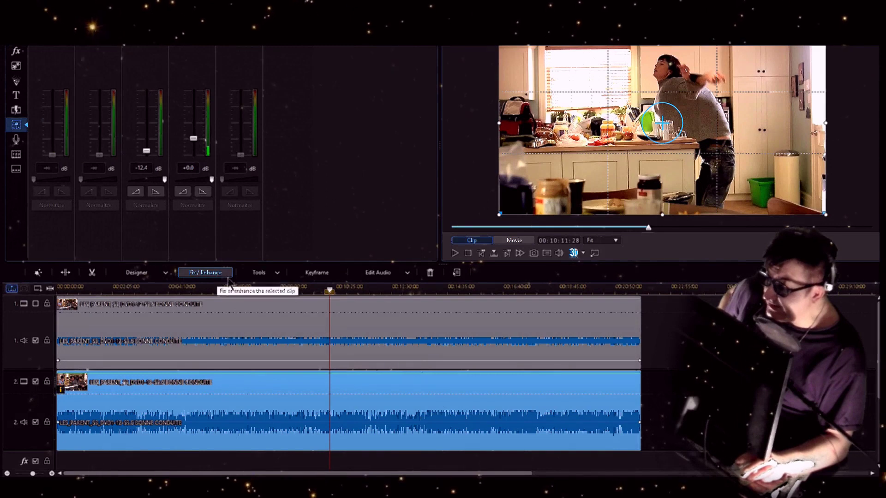
click(259, 273)
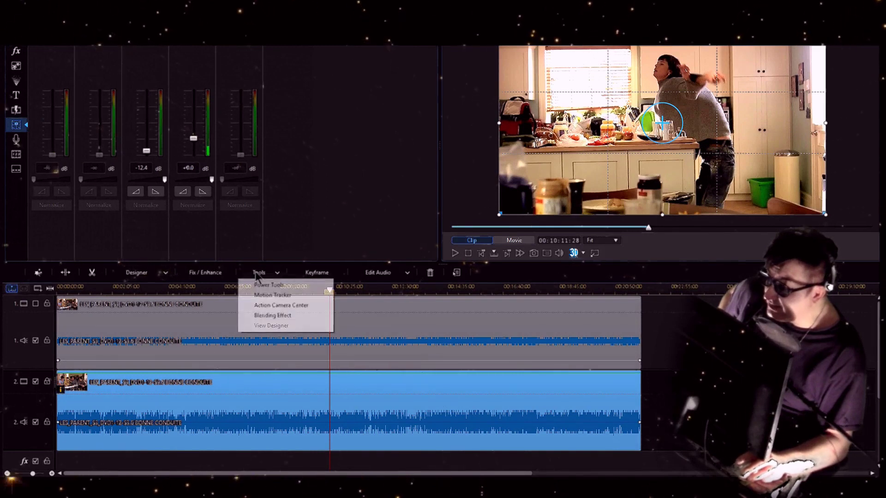
click(288, 286)
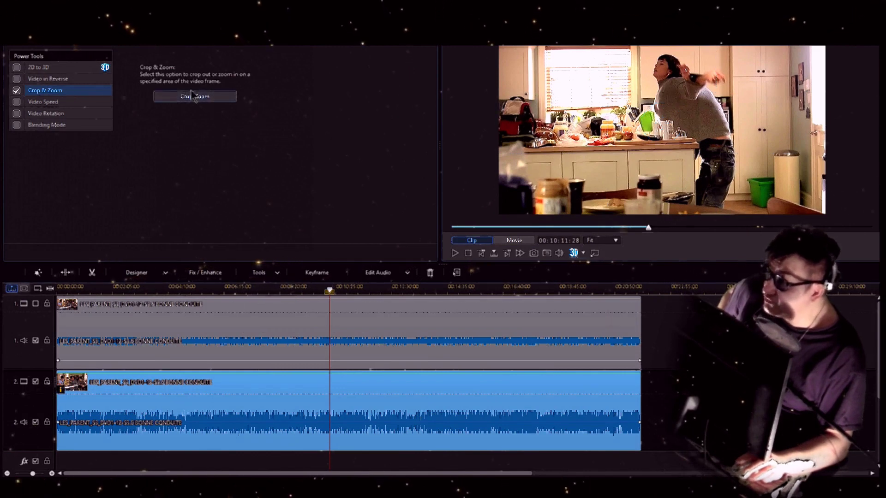
click(191, 98)
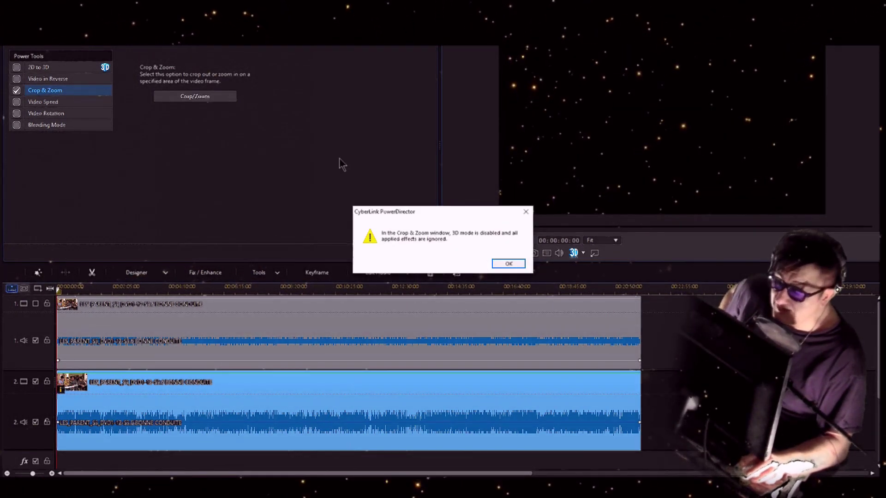
click(508, 265)
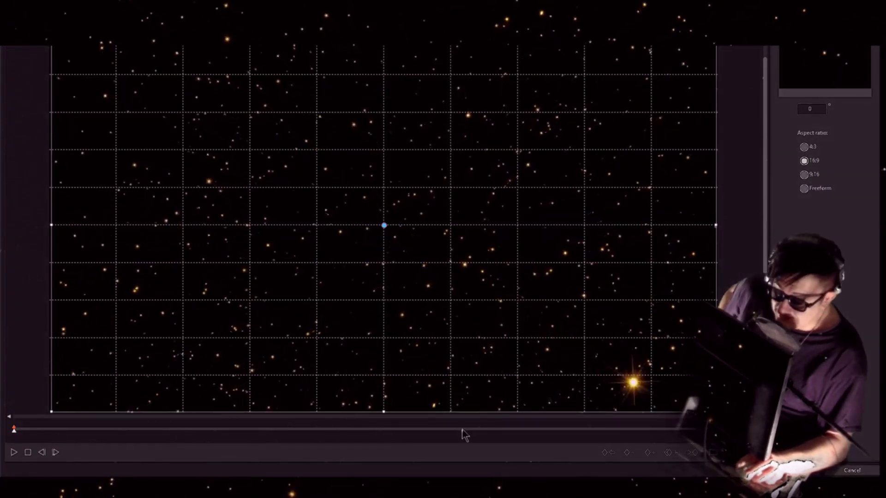
Scrub through the clip in the Crop/Zoom editor to examine its framing at several points
click(461, 430)
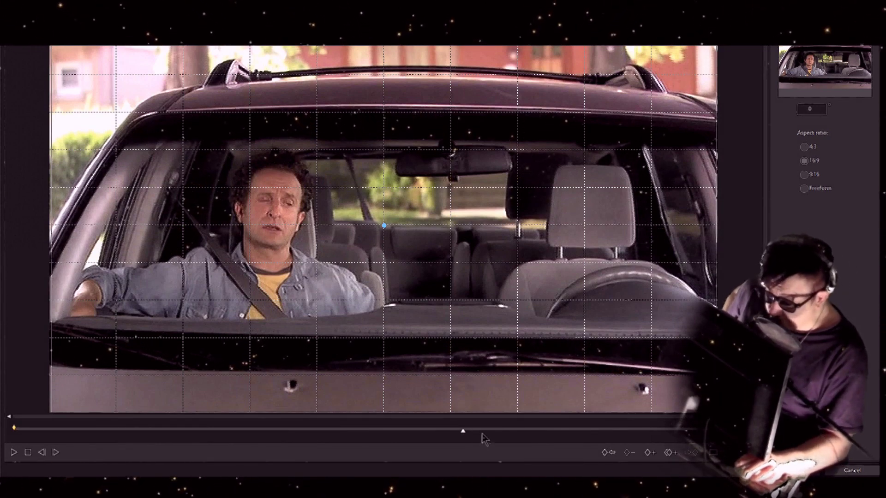
drag(466, 432, 719, 430)
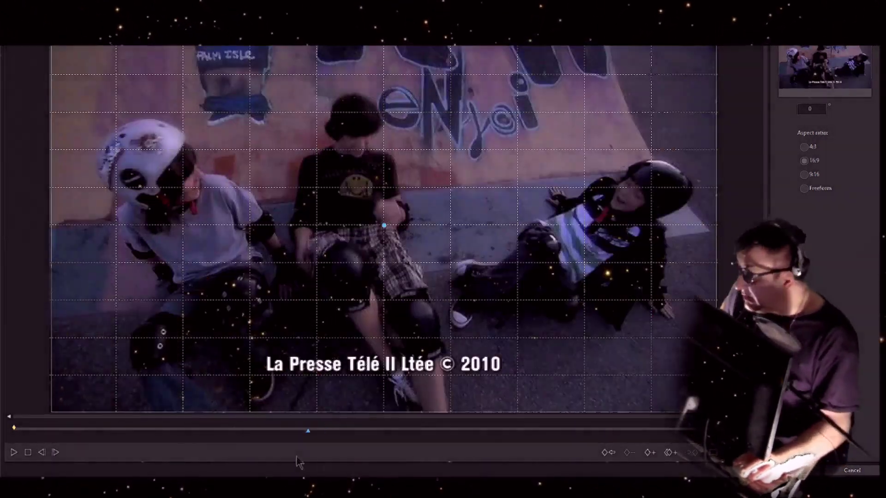
drag(298, 461, 87, 455)
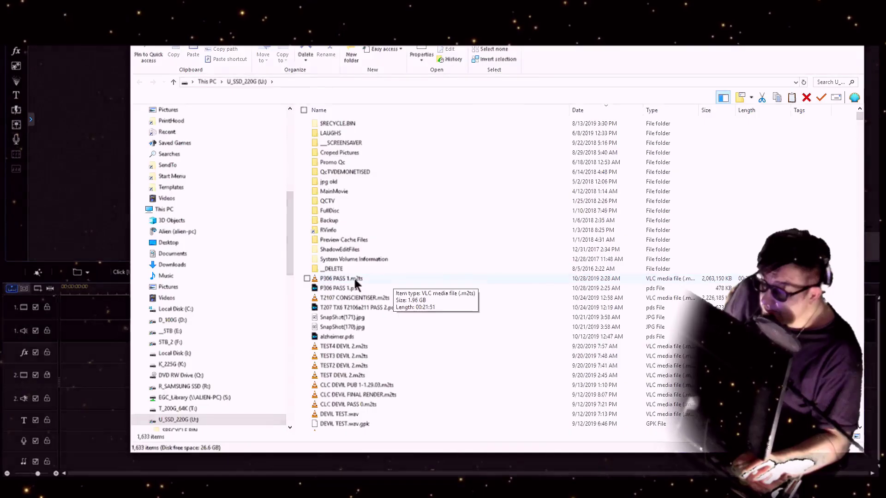
Import P306 PASS 1.m2ts from the U_SSD_220G (U:) drive into the media library and dismiss the Internet connection notice
click(353, 279)
drag(353, 278, 87, 175)
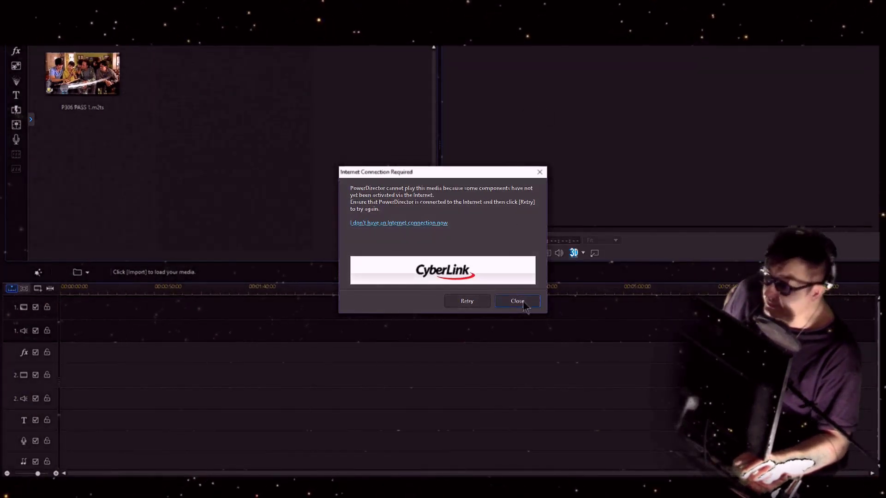
click(524, 304)
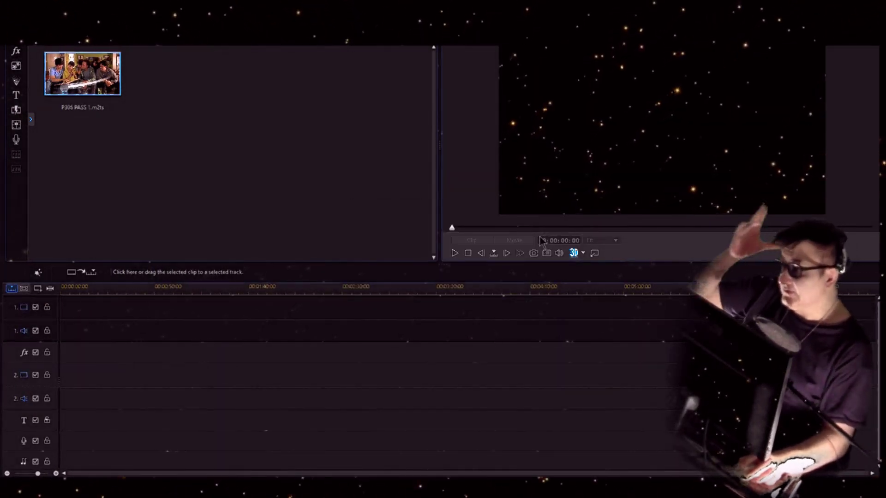
Add one video track and one audio track to the timeline, both positioned above track 1
right_click(197, 323)
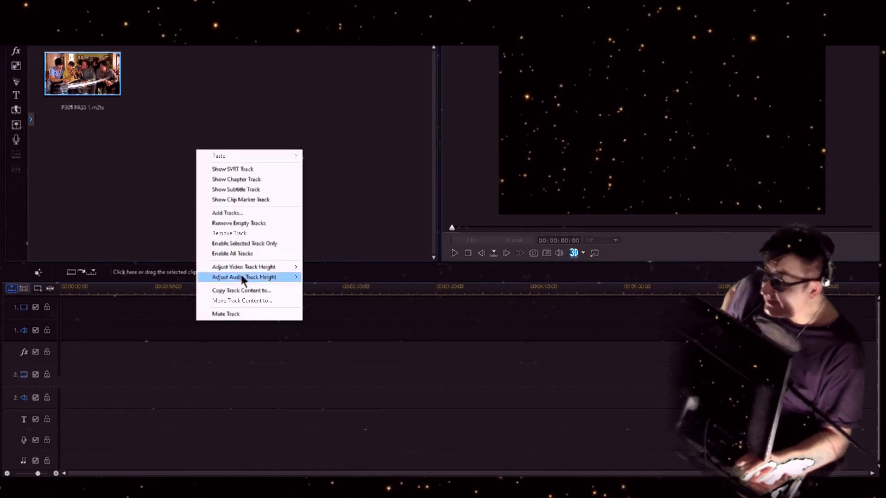
click(265, 214)
click(399, 223)
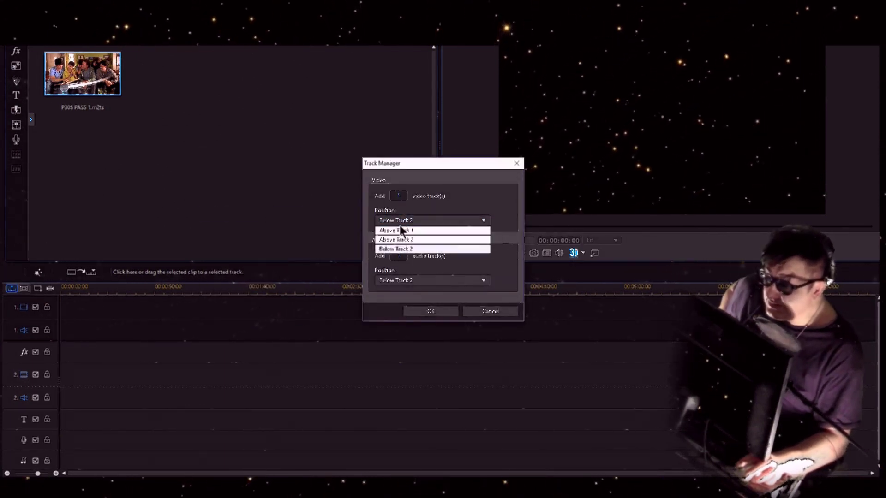
click(400, 231)
click(410, 280)
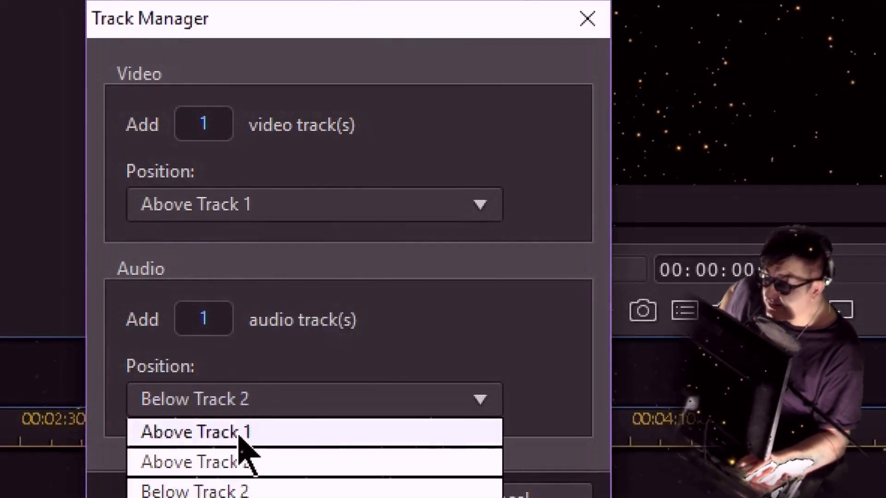
click(238, 433)
key(Return)
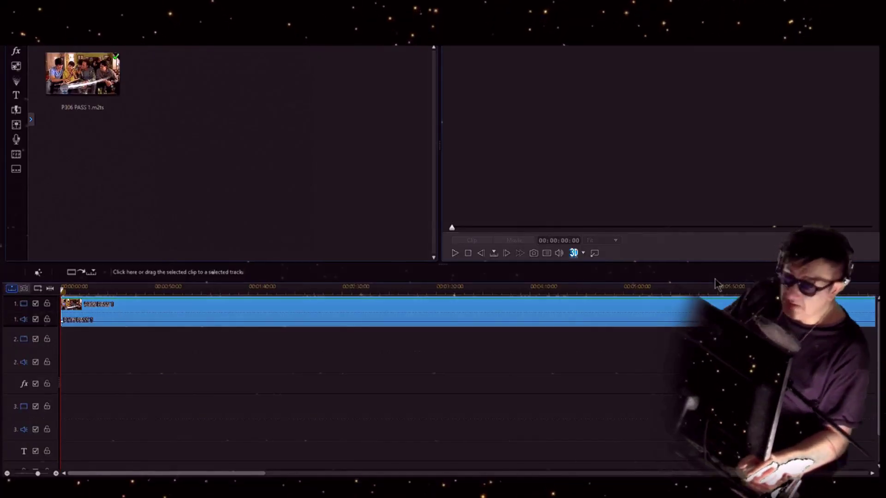
Play the opening seconds of the P306 PASS 1 clip on track 1 and pause at 00:00:04:03
click(714, 306)
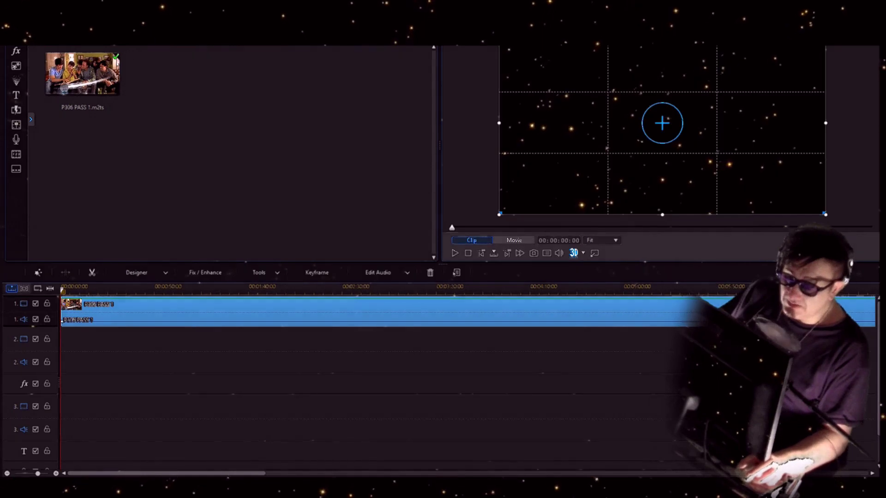
key(space)
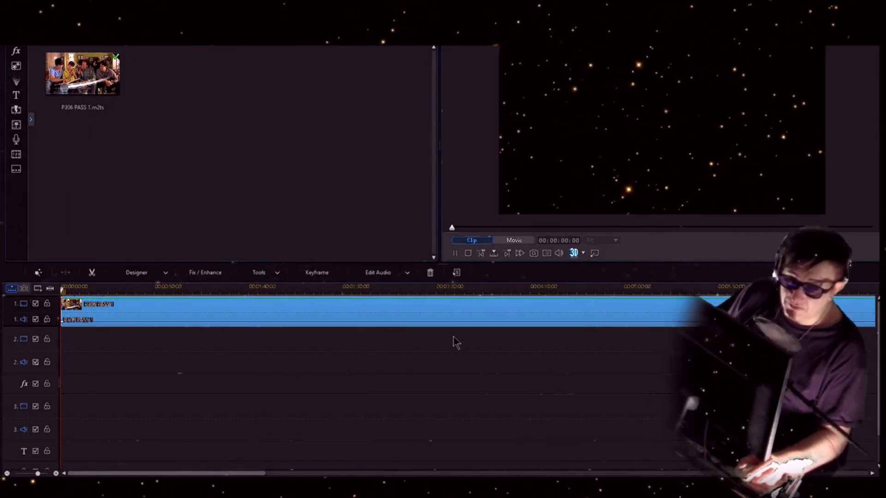
key(space)
key(space)
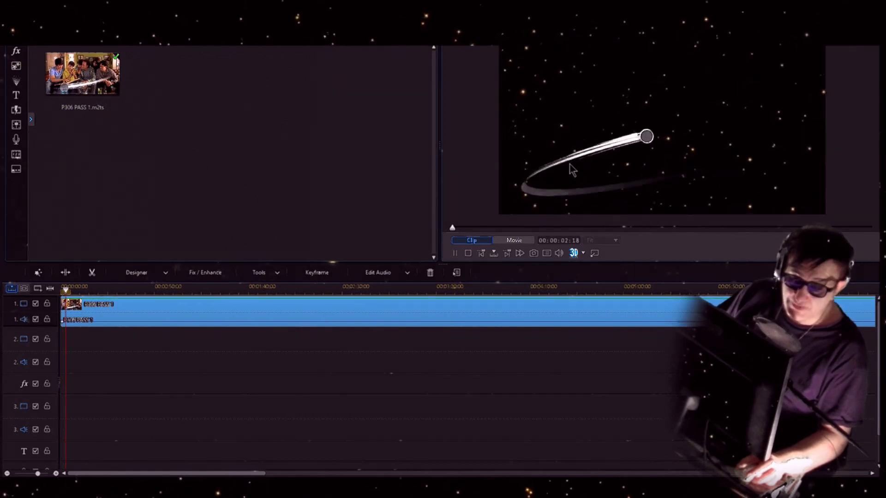
key(space)
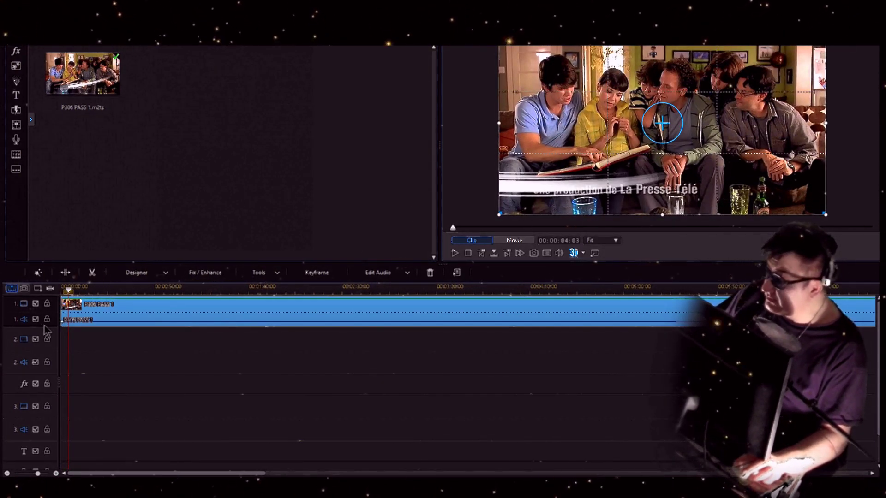
Increase the height of audio track 1 to show its waveform larger
drag(46, 328, 51, 357)
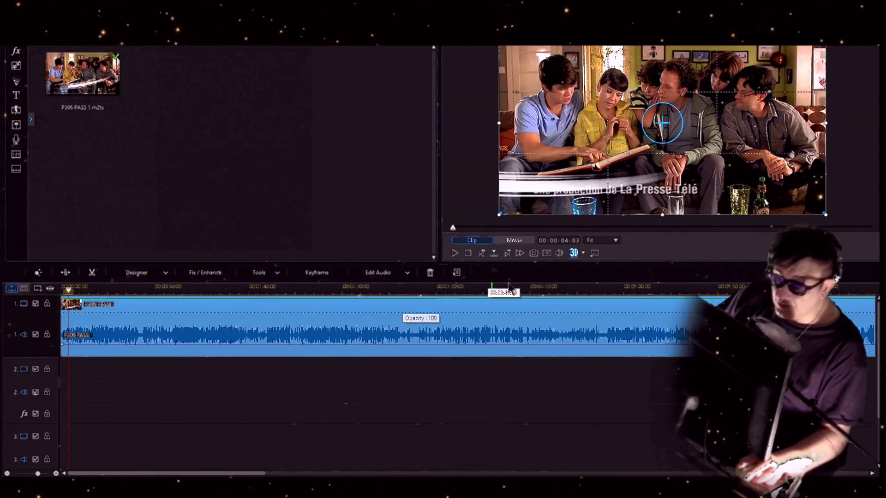
Choose the preview's seek unit, step back to 00:00:02:03 and play the clip briefly from there
click(495, 254)
click(512, 272)
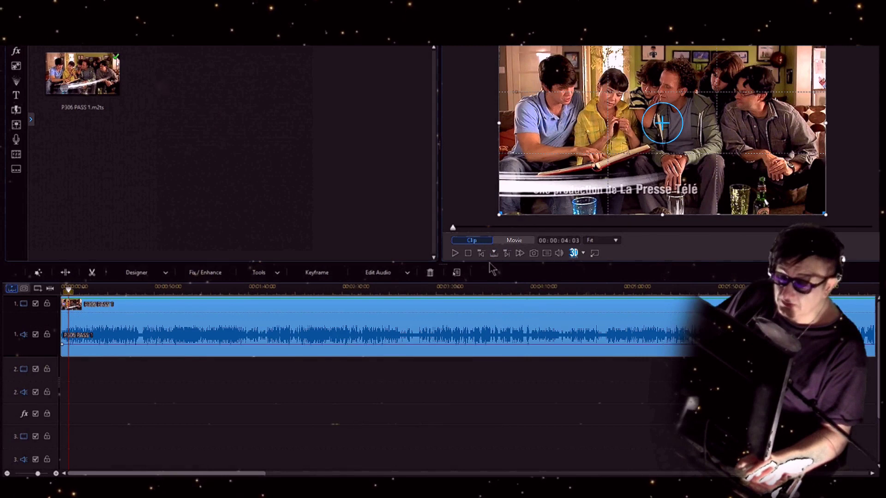
click(482, 253)
click(483, 254)
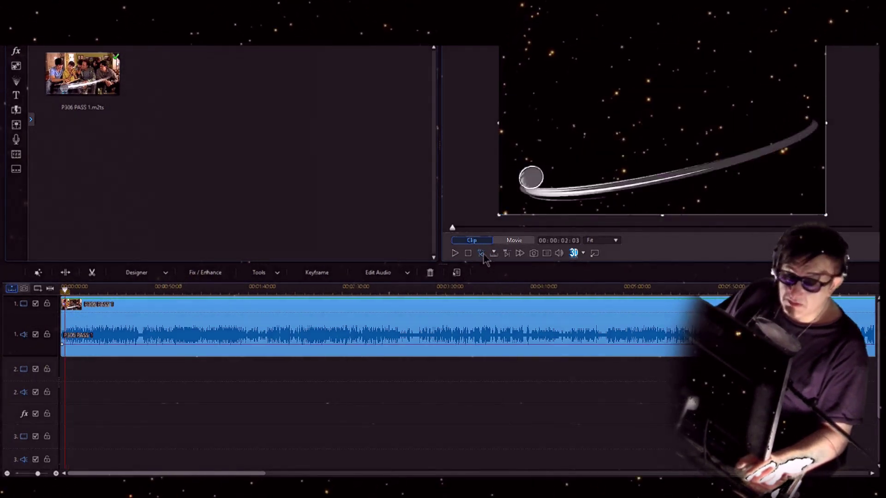
key(space)
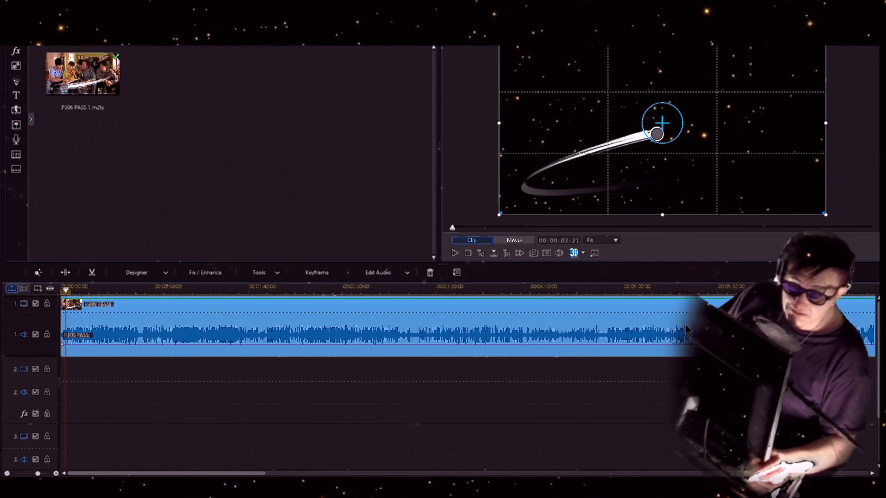
Replay the P306 PASS 1 clip's opening, seek back and play again, pausing at 00:00:02:22 on the white ball animation
key(space)
key(space)
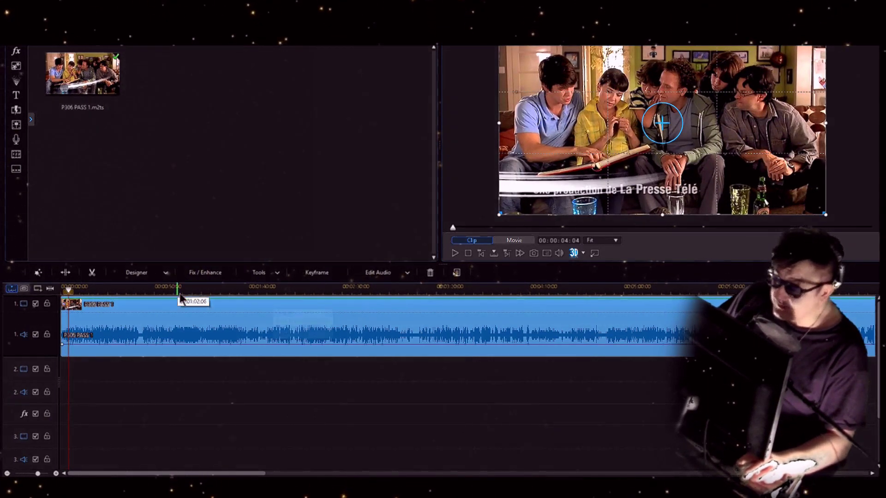
click(481, 253)
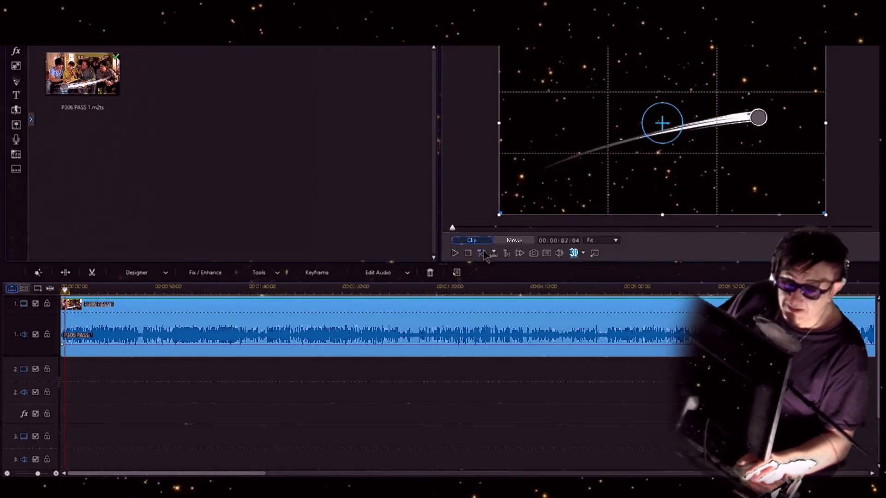
click(482, 253)
key(space)
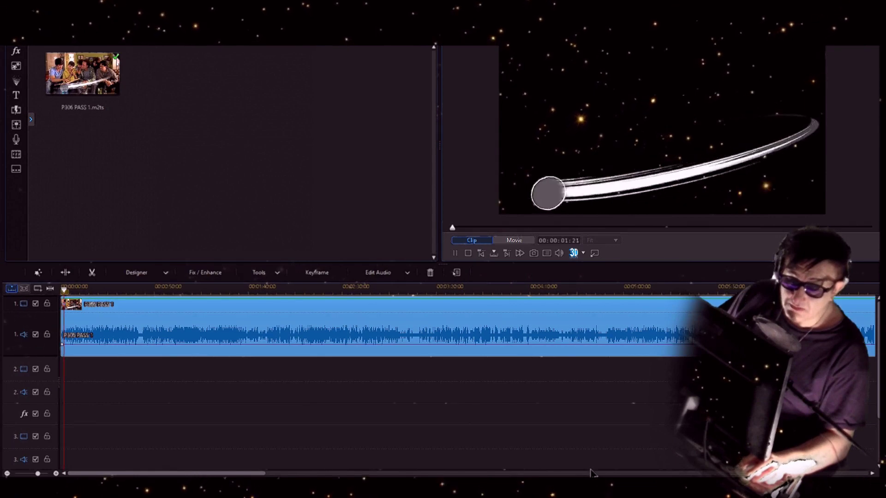
key(space)
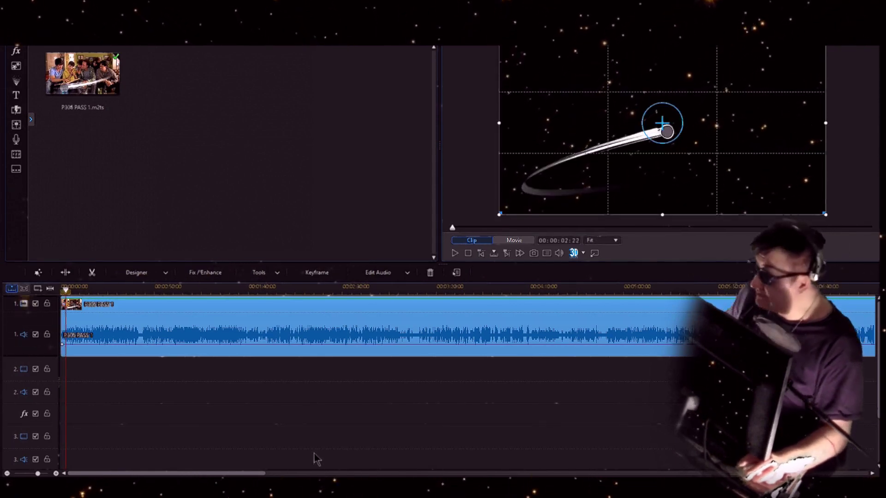
Split the clip at 00:00:02:22 and delete its opening piece, filling the gap and moving all clips
click(65, 272)
click(68, 322)
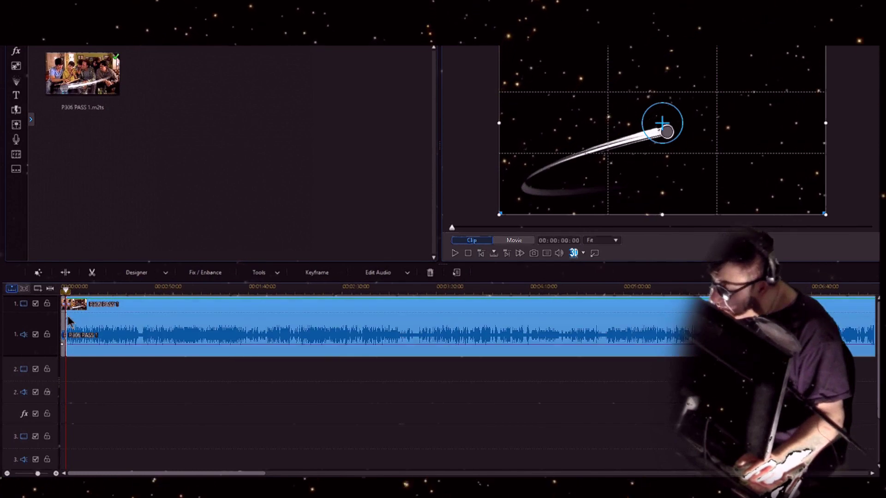
click(64, 313)
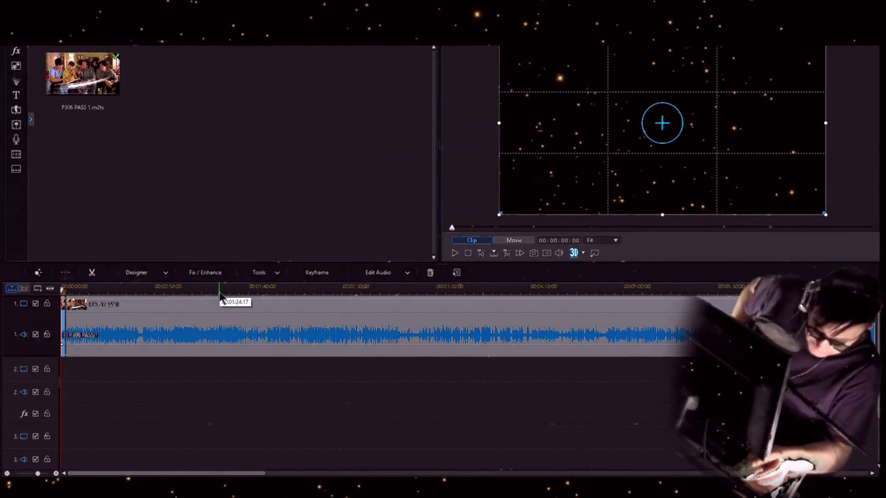
key(Delete)
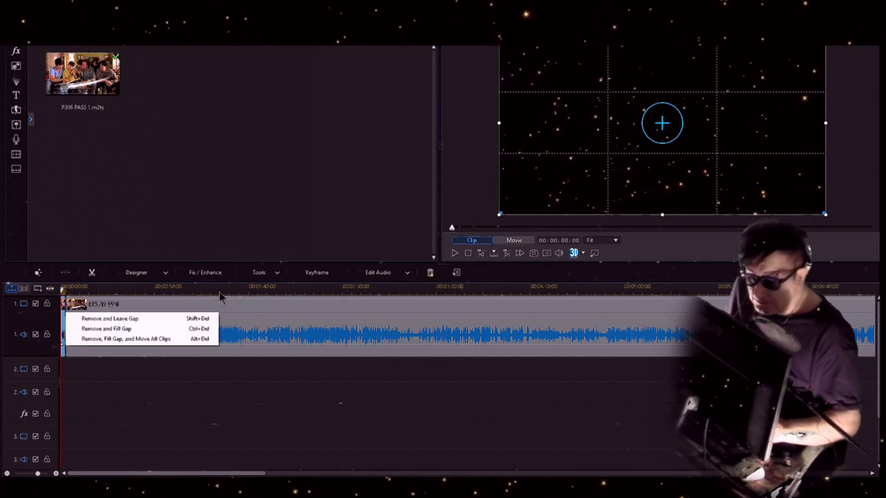
click(179, 339)
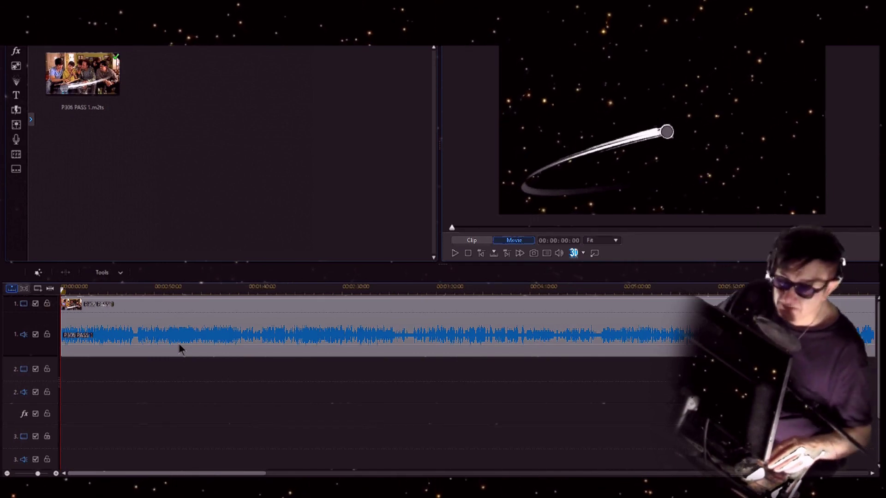
Play back the trimmed opening, return to the start and play again, pausing at 00:00:00:22
key(space)
key(space)
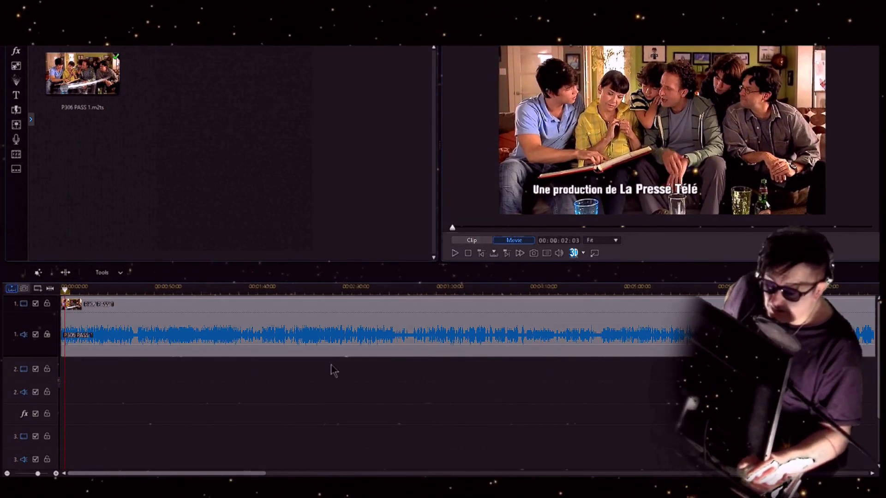
click(469, 254)
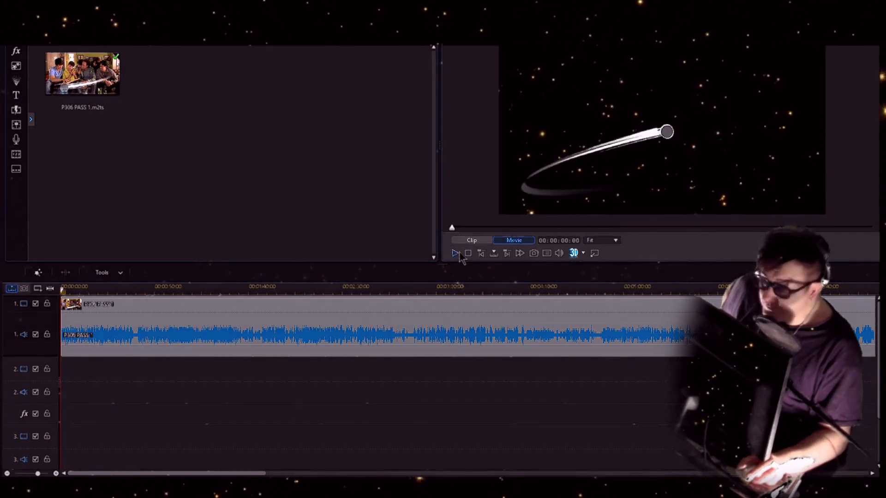
key(space)
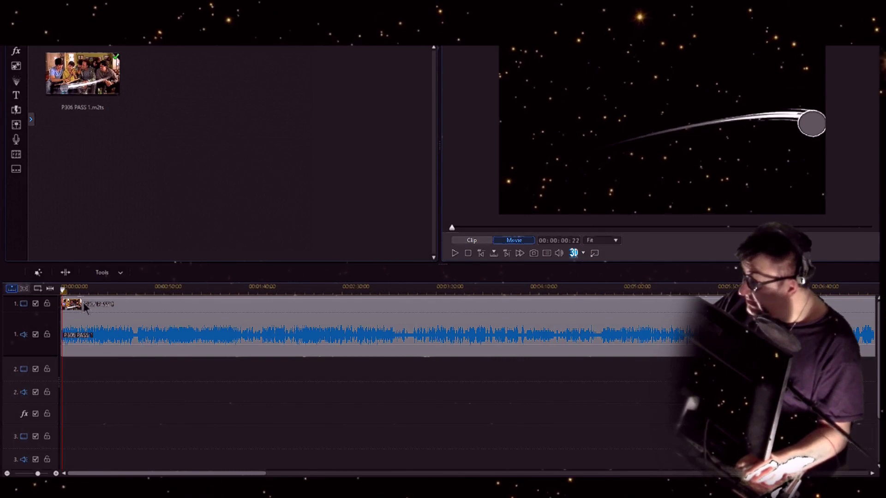
Split the clip at 00:00:00:22 and remove the short first piece, filling the gap
scroll(63, 313, up, 3)
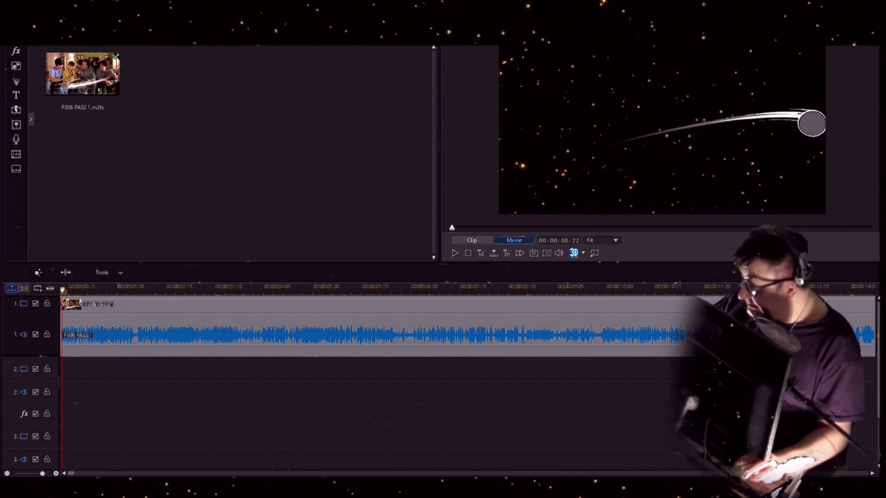
click(174, 336)
click(65, 273)
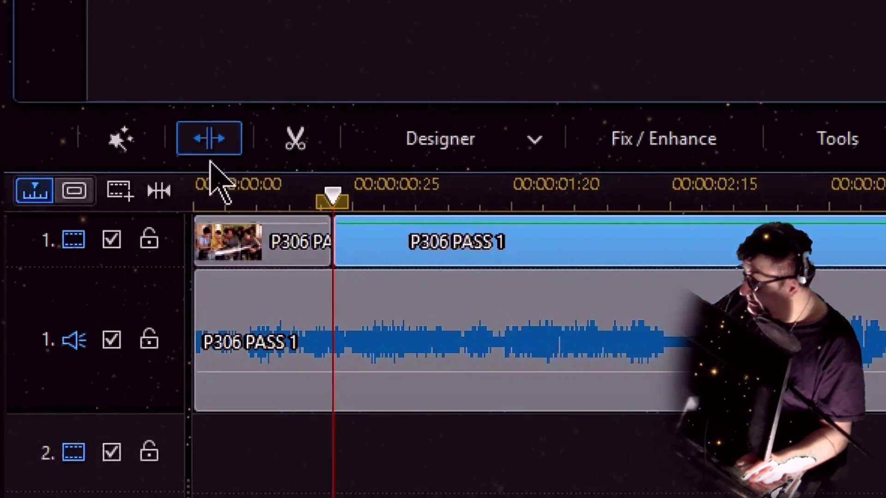
click(259, 252)
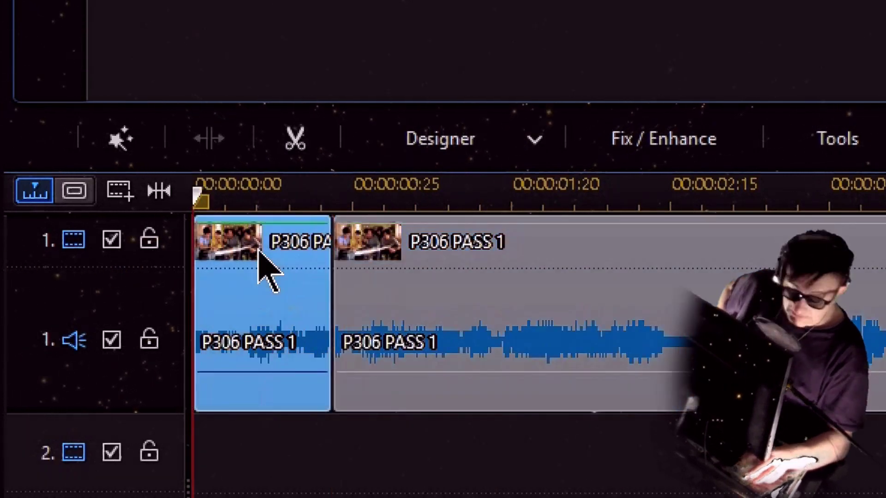
key(Delete)
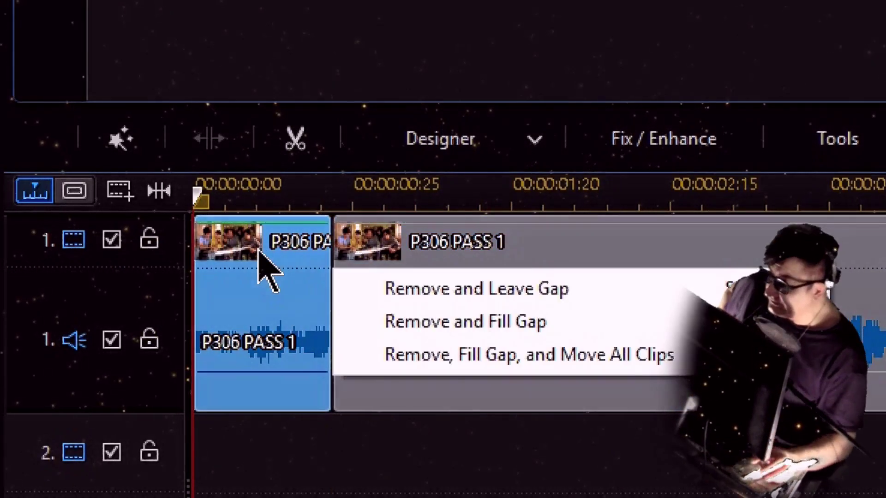
click(523, 322)
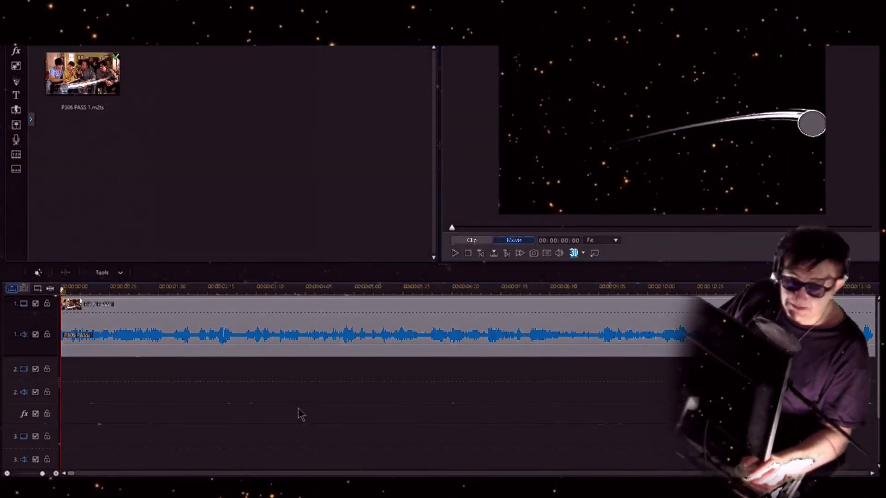
Play the retrimmed opening briefly, then jump to 00:00:34:03 and play the scene from there
key(space)
key(space)
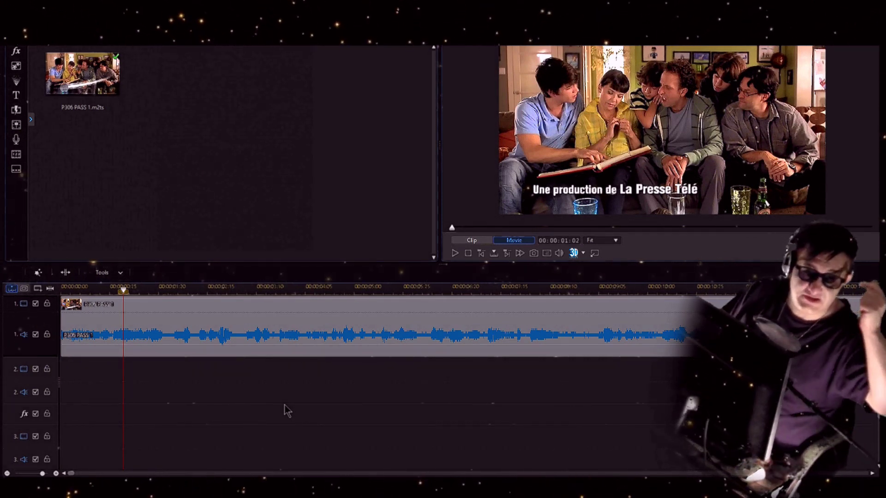
drag(595, 290, 674, 290)
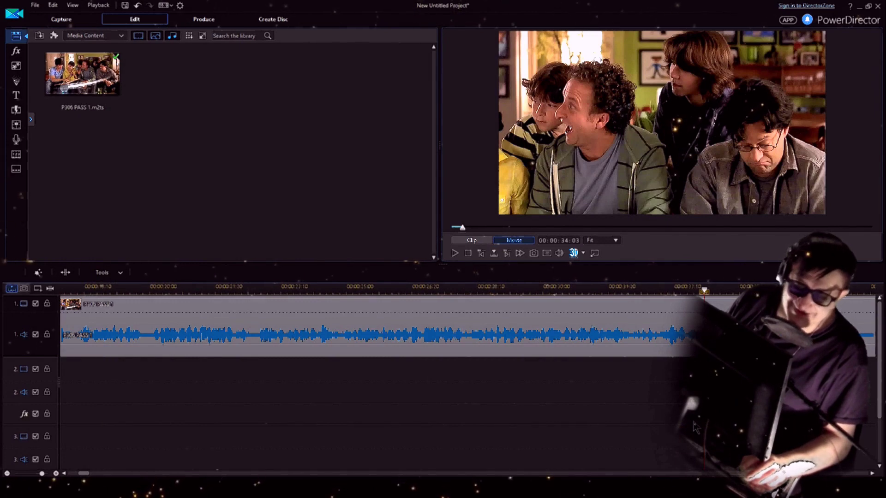
key(space)
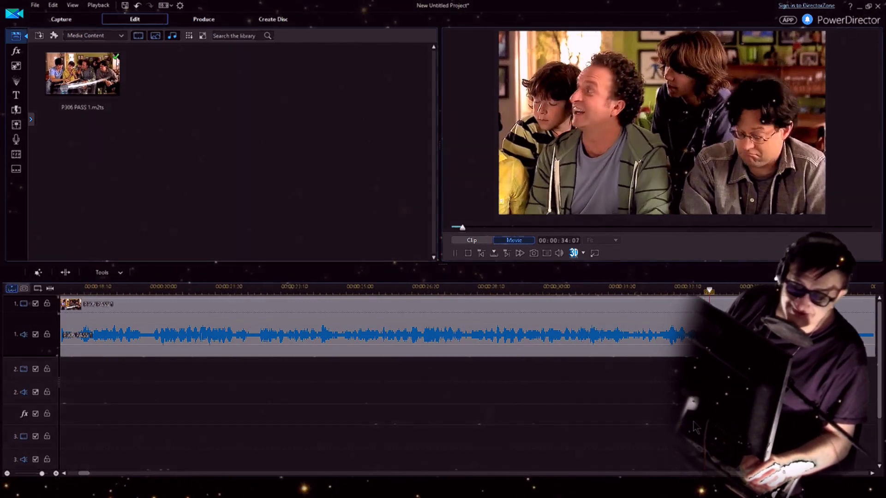
key(space)
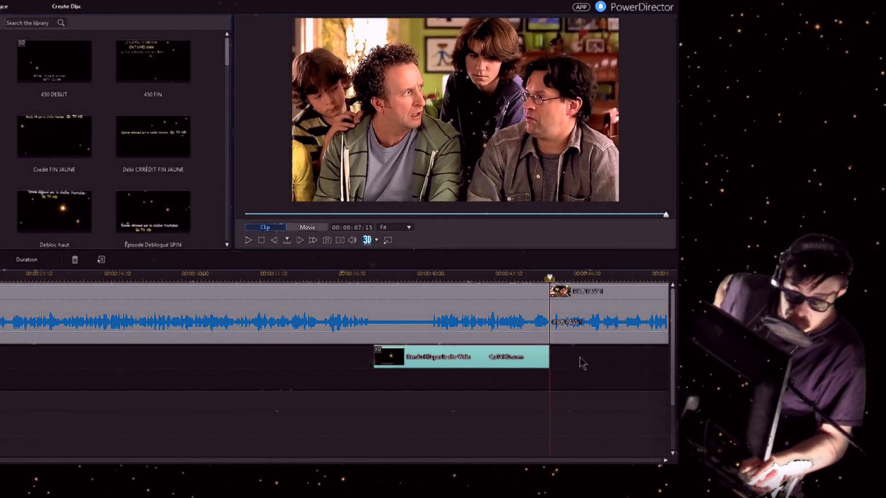
Deselect the title on track 2 and play from about 00:00:30:00 through the "Rendu HD par le site Web: QcTVHD.com" title
click(579, 363)
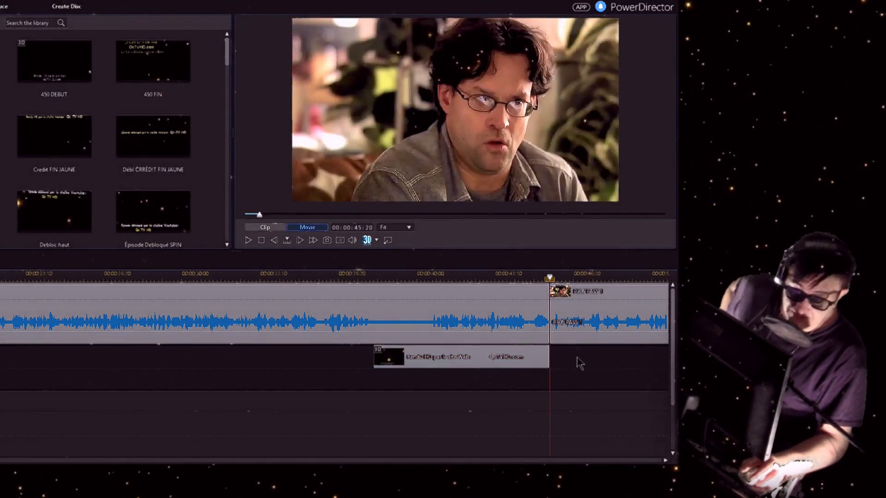
click(194, 280)
key(space)
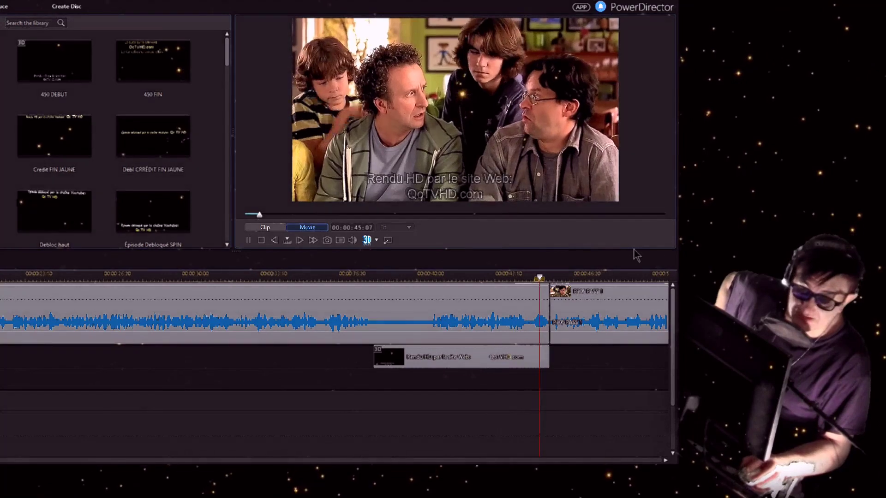
scroll(544, 282, down, 5)
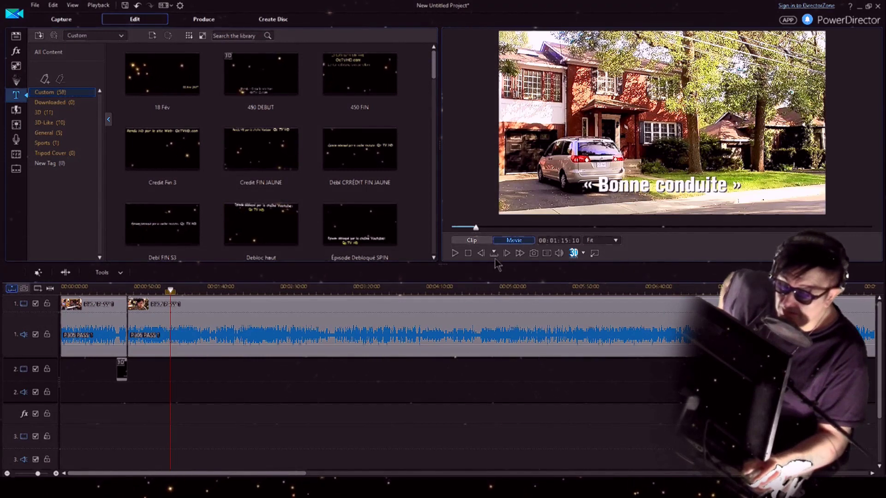
Set the preview's seek unit to seconds, step back to 00:01:14:10 and play the logo transition until 00:01:14:25
click(494, 254)
click(517, 269)
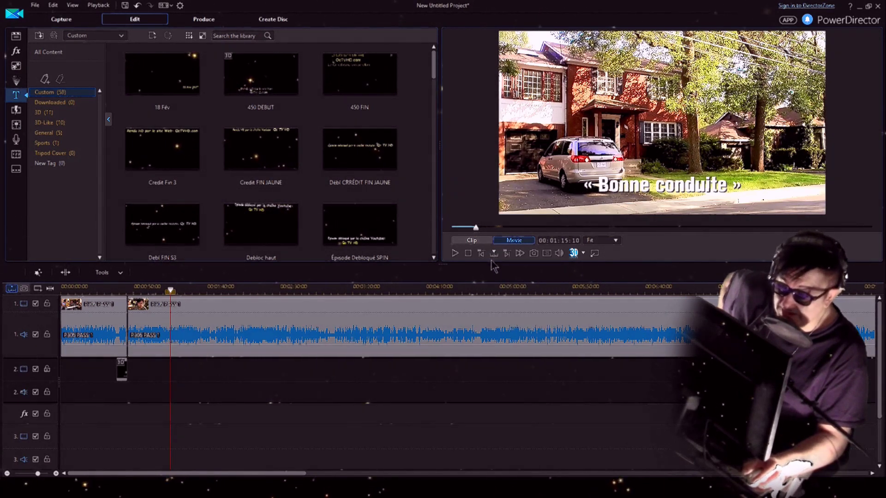
click(483, 259)
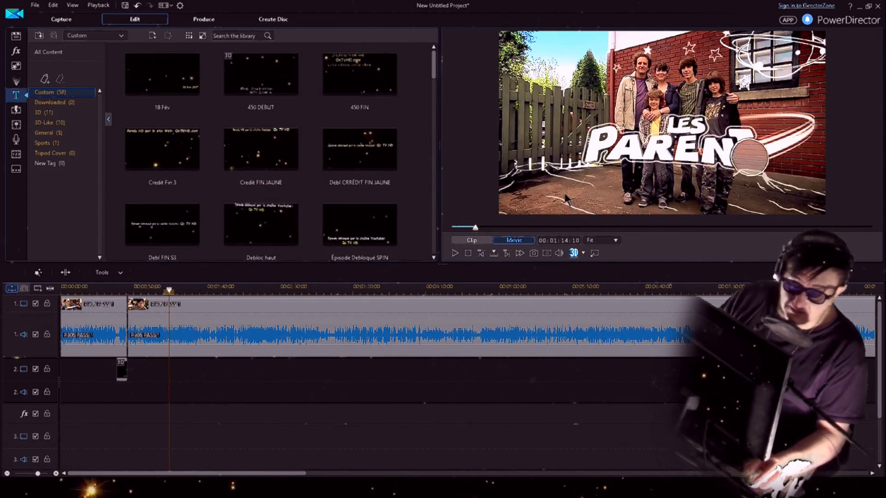
key(space)
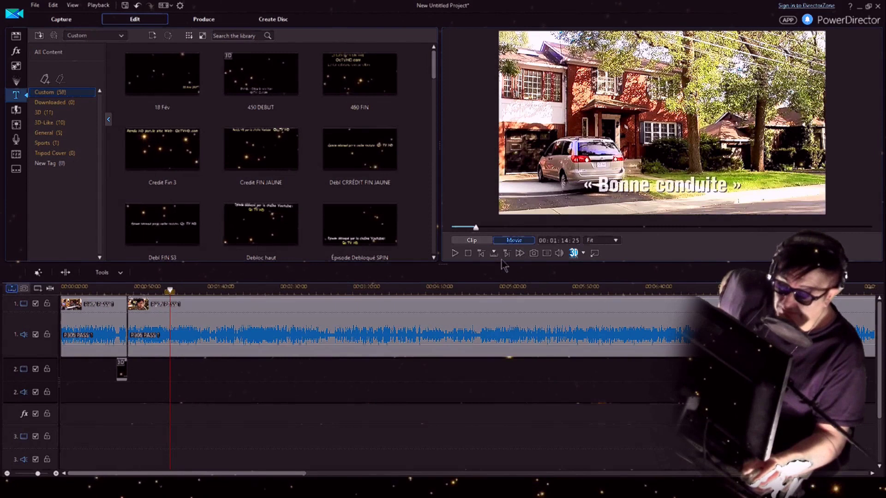
Seek frame by frame to the first frame of the house shot after the series logo and split the second P306 PASS 1 clip there
click(494, 253)
click(523, 262)
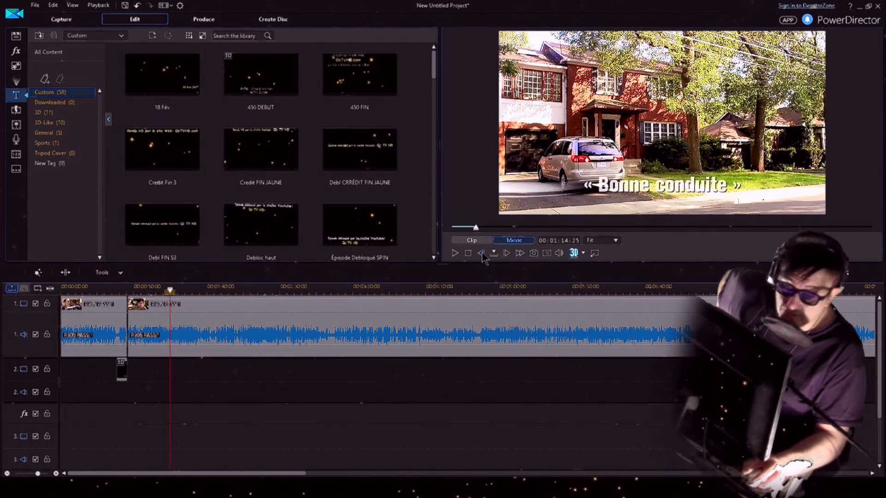
click(481, 254)
click(481, 254)
click(482, 254)
click(482, 253)
click(482, 254)
click(482, 254)
click(482, 254)
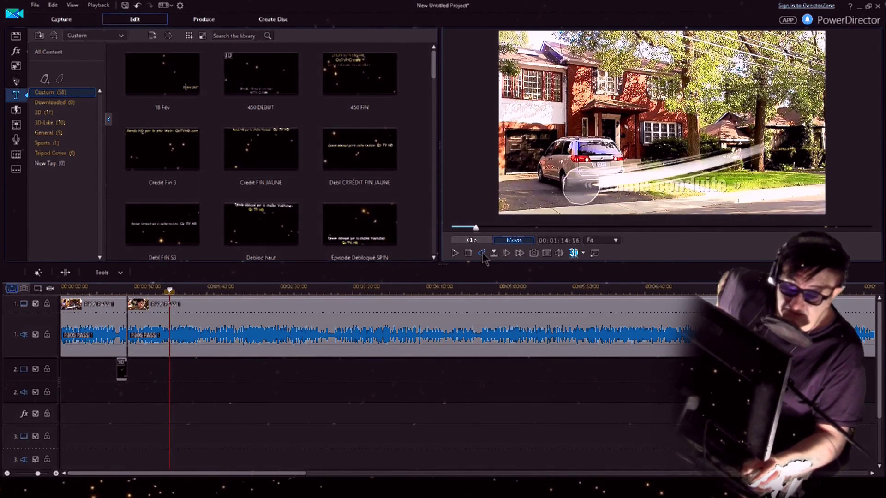
click(482, 254)
click(482, 254)
click(481, 254)
click(482, 254)
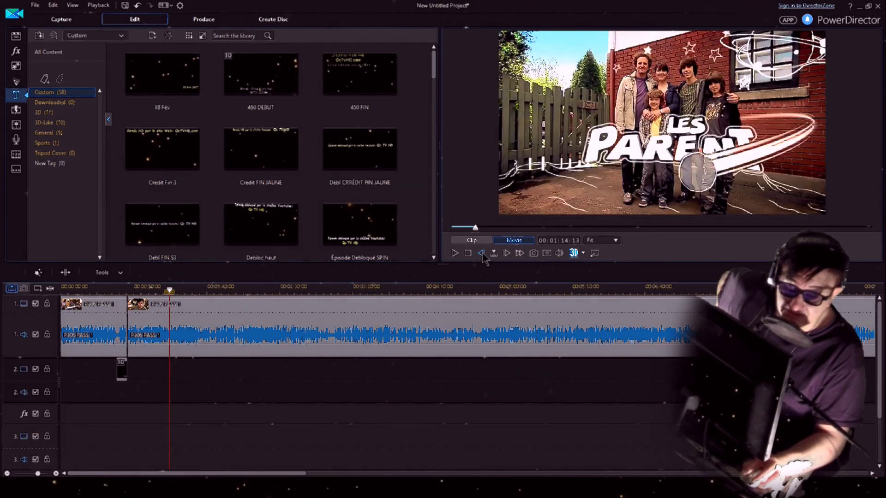
click(508, 254)
click(451, 339)
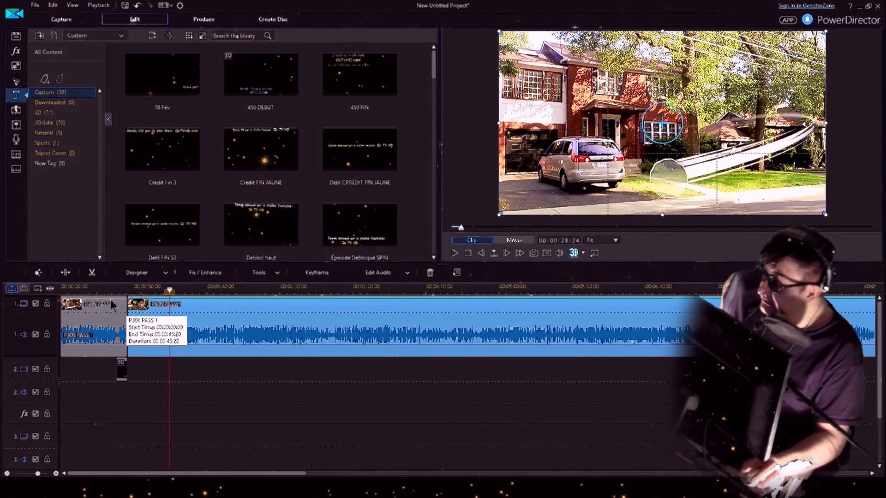
click(67, 275)
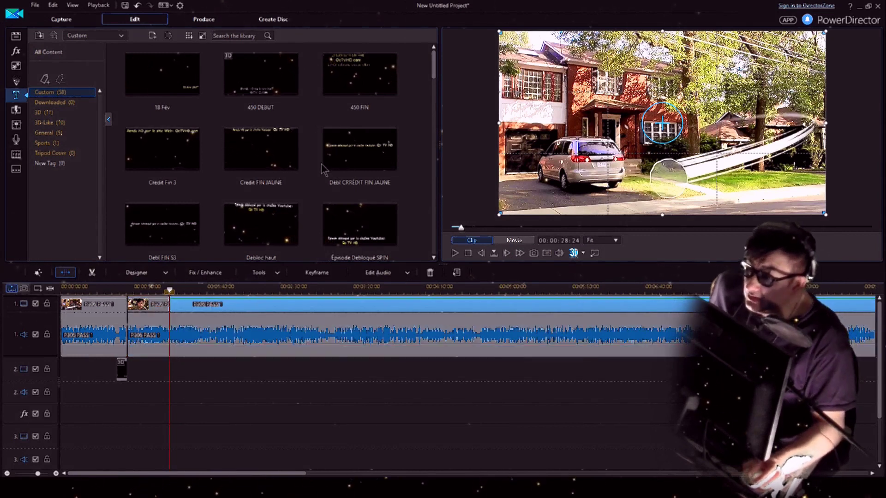
Add the custom SAISON PARENT title to video track 2, starting at the new split where the house shot begins
scroll(436, 76, down, 10)
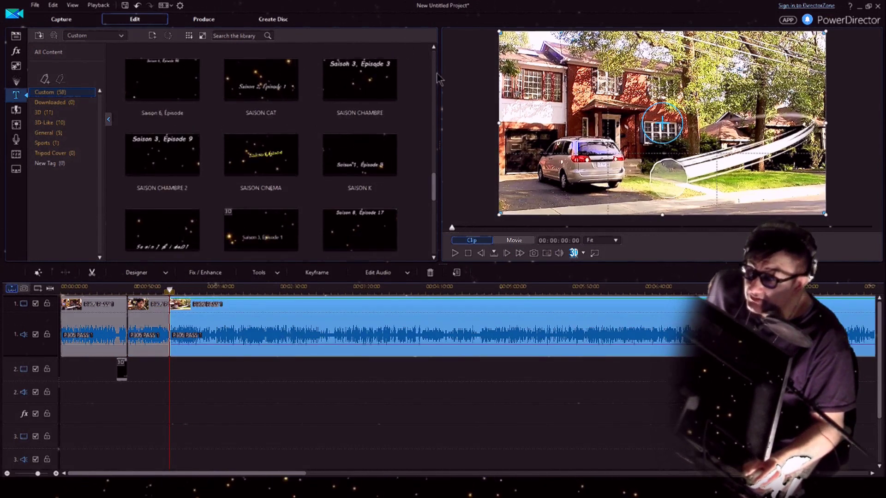
scroll(436, 193, down, 2)
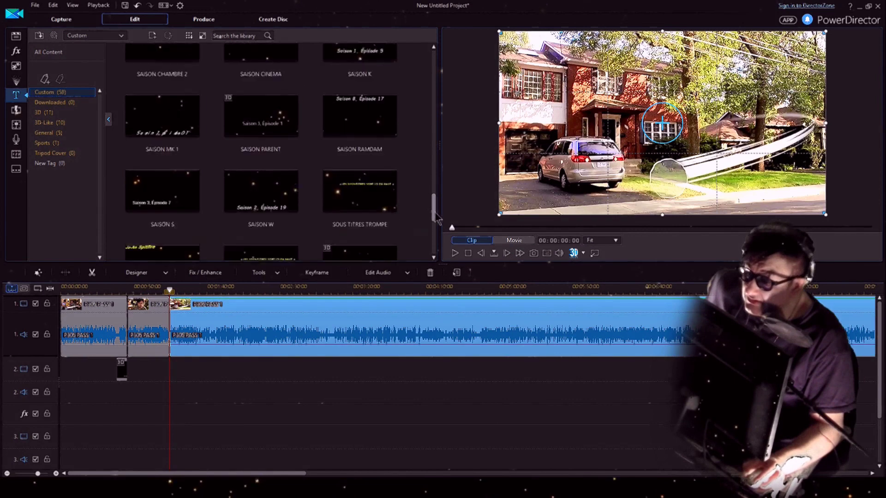
drag(280, 163, 262, 245)
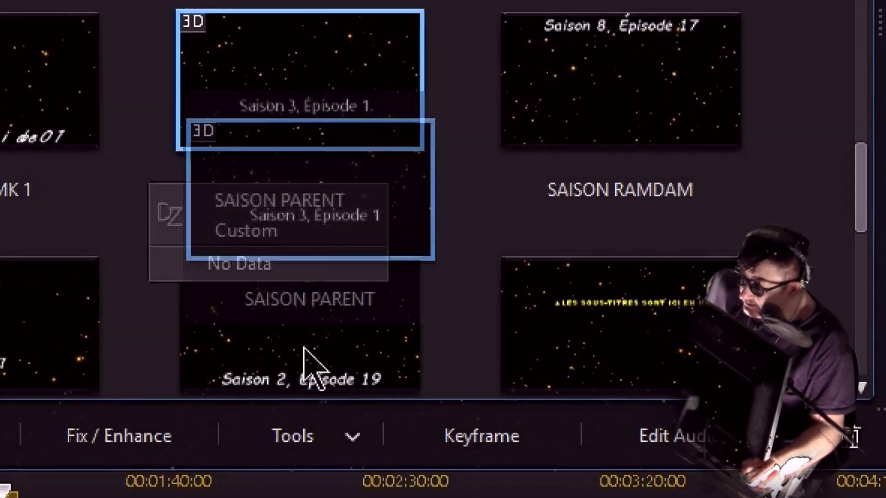
drag(303, 348, 182, 373)
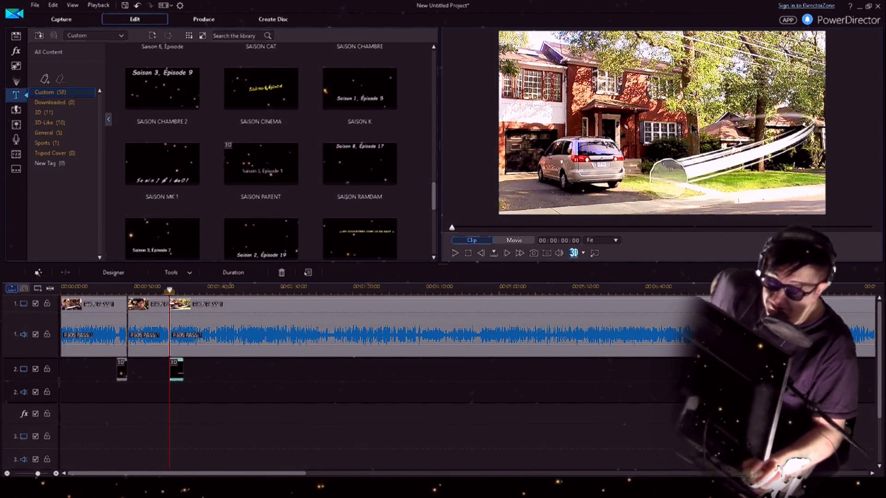
Change the SAISON PARENT title's text on track 2 to "Saison 3, Épisode 6" and play it over the house shot
double_click(177, 370)
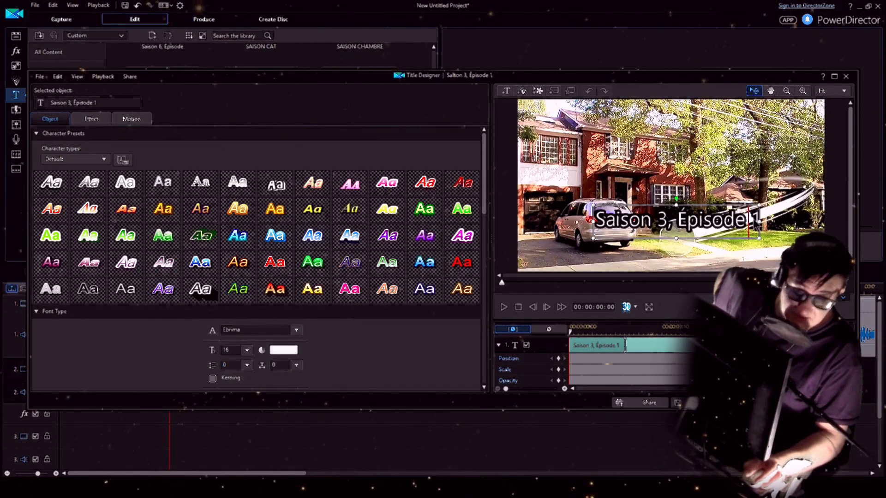
click(756, 224)
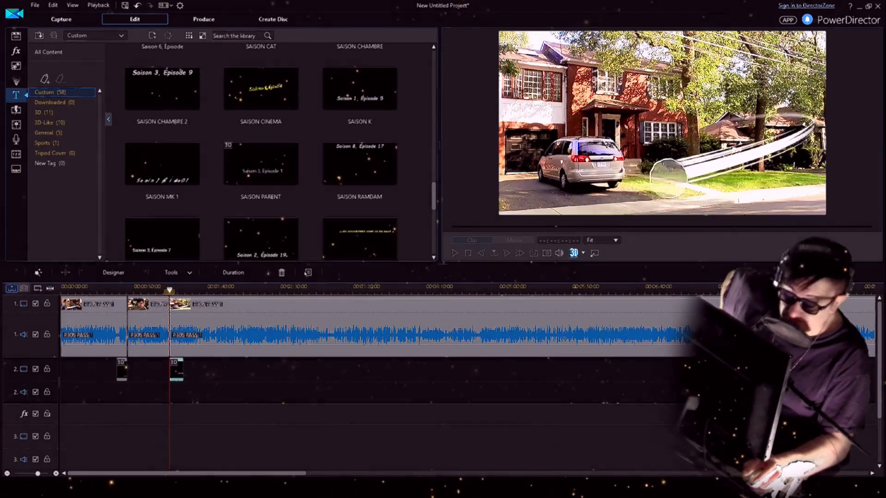
click(528, 399)
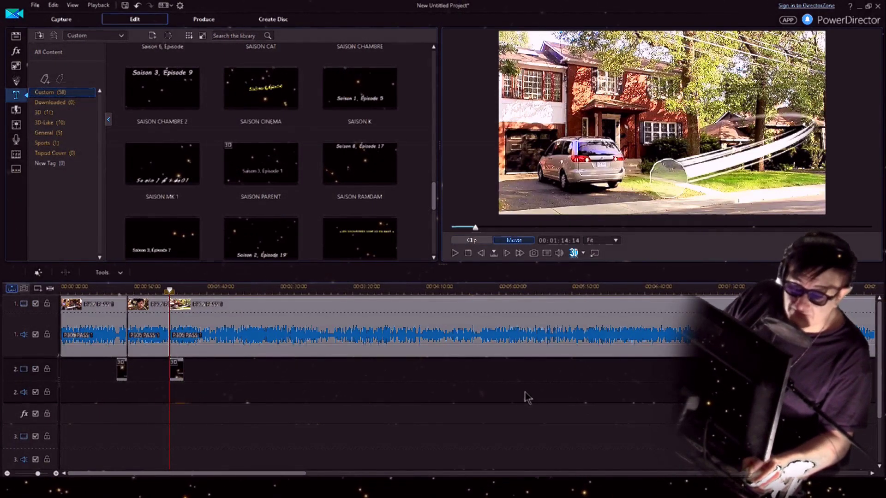
key(space)
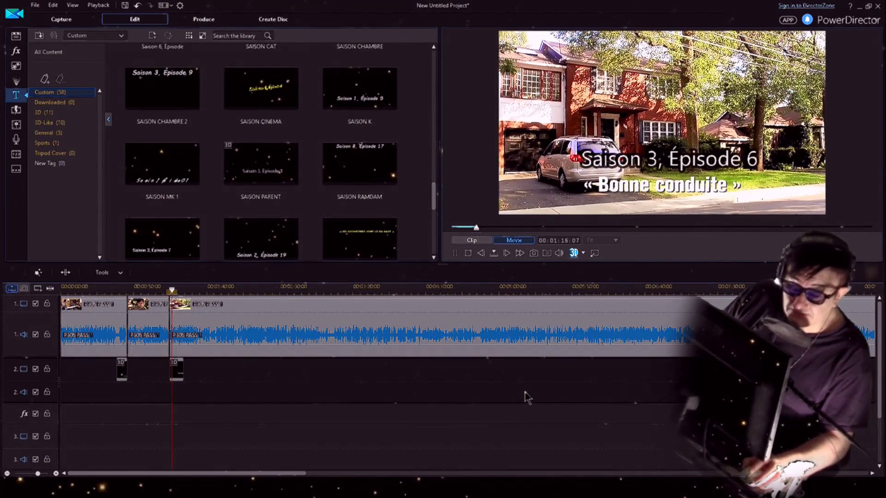
key(space)
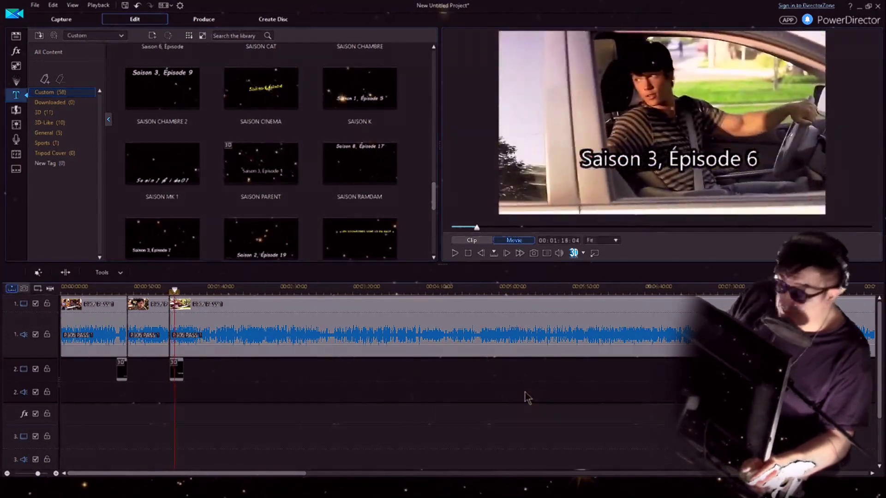
Seek frame by frame to the first frame of the driver shot after the house, at 00:01:17:21
scroll(153, 296, up, 5)
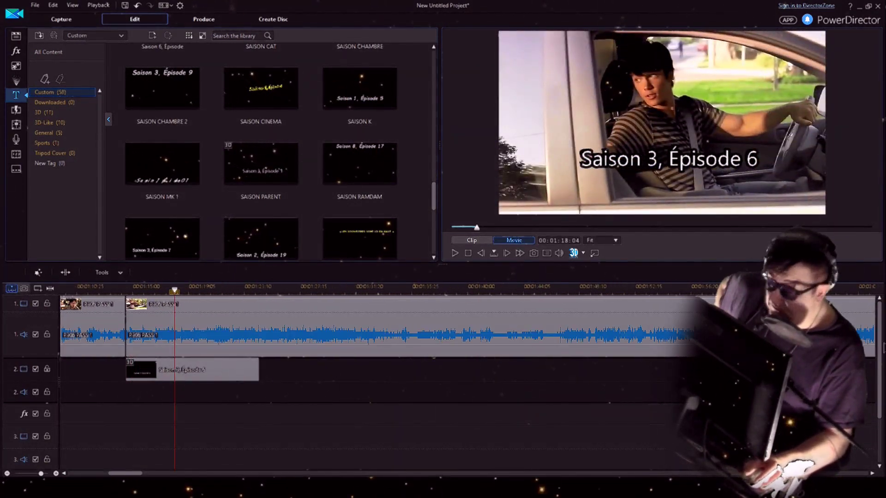
click(481, 253)
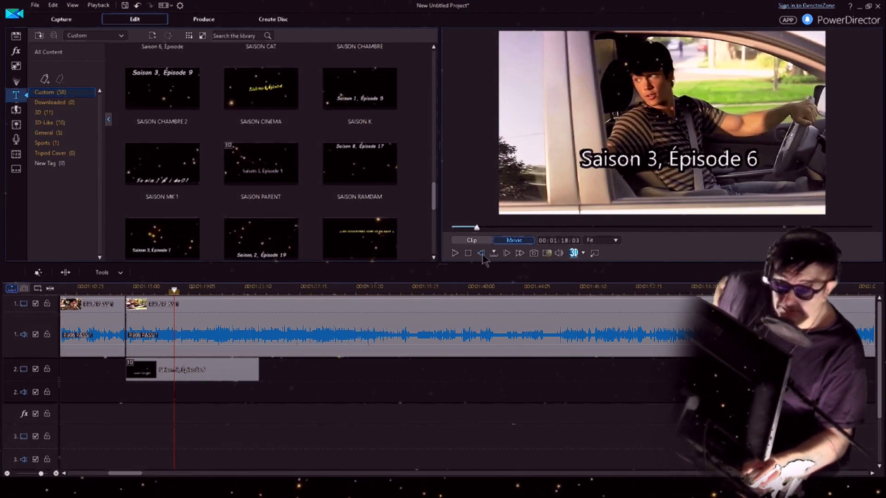
click(480, 253)
click(481, 254)
click(481, 253)
click(481, 253)
click(481, 253)
click(507, 254)
click(507, 254)
click(507, 254)
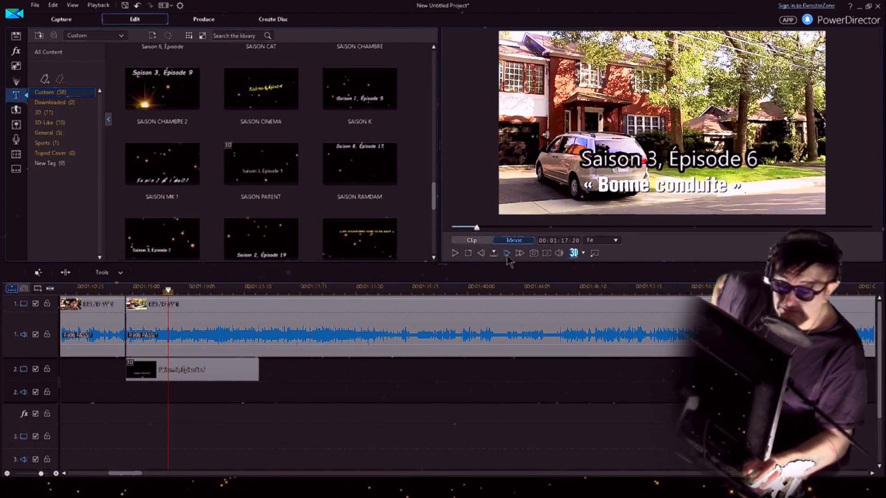
click(506, 253)
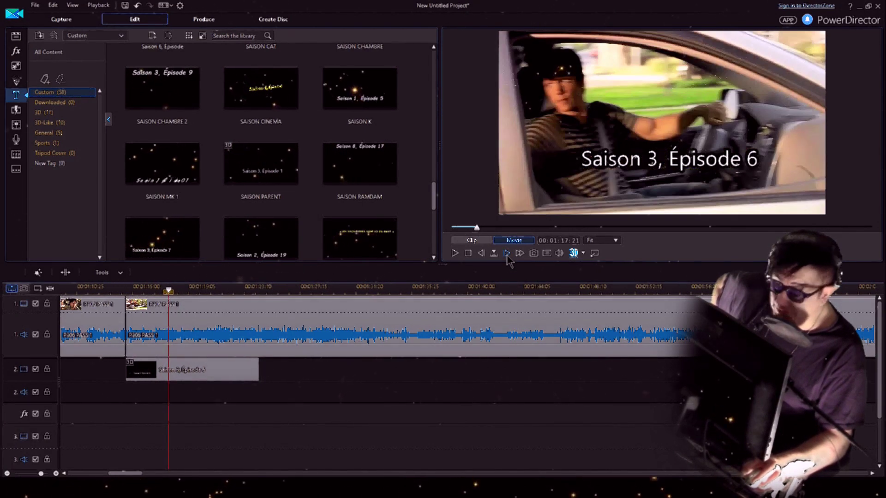
Split the episode title at the start of the driver shot and delete the part after the split
click(231, 375)
click(65, 272)
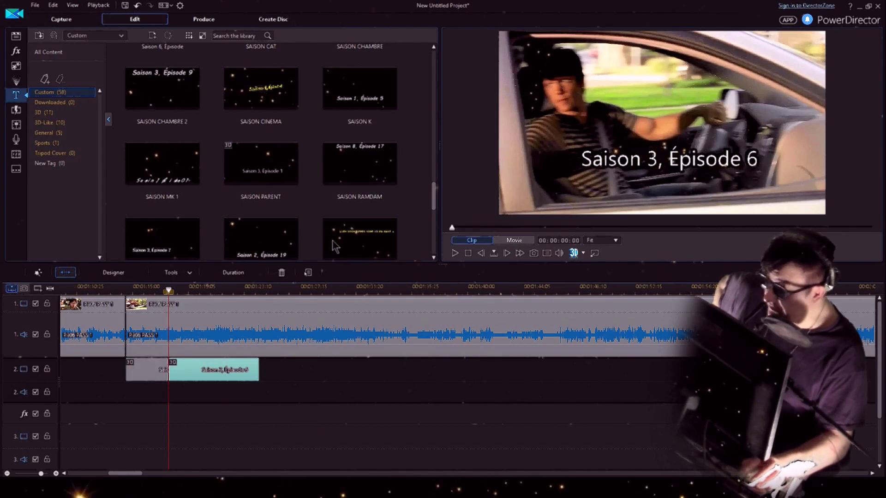
click(212, 369)
key(Delete)
Play the shortened episode title from 00:01:13:19, then replay it from its start to near its end
click(114, 287)
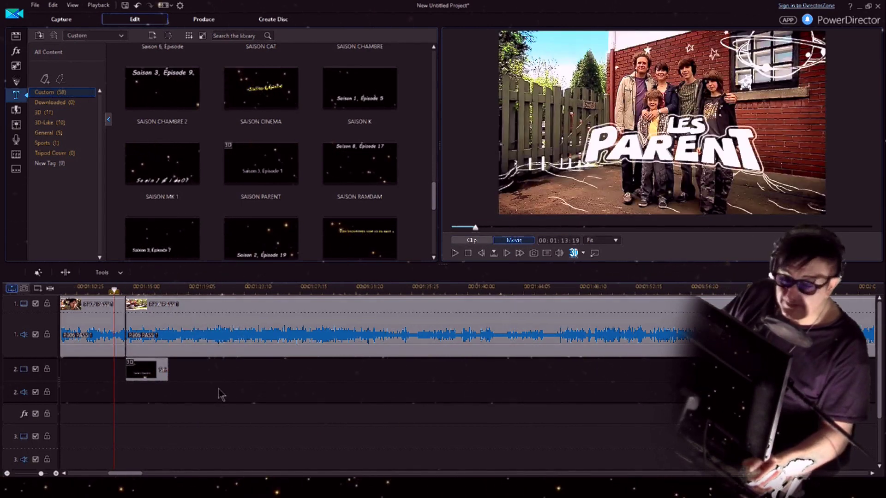
key(space)
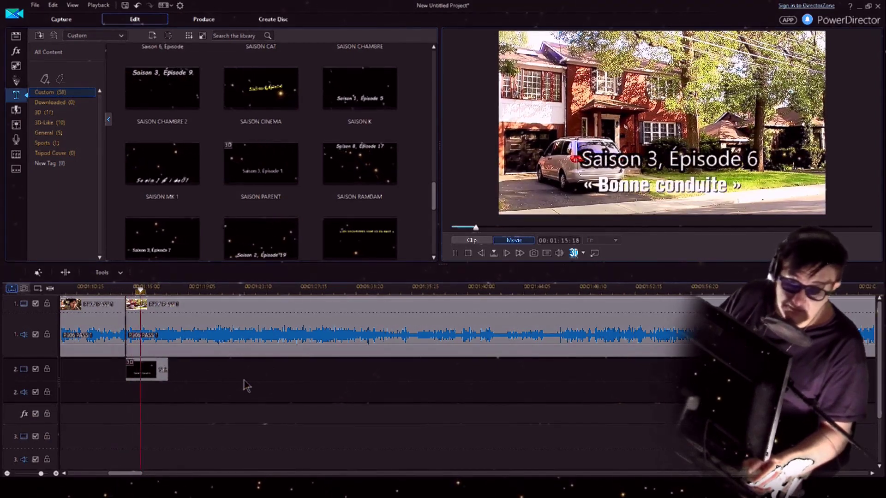
key(space)
click(161, 367)
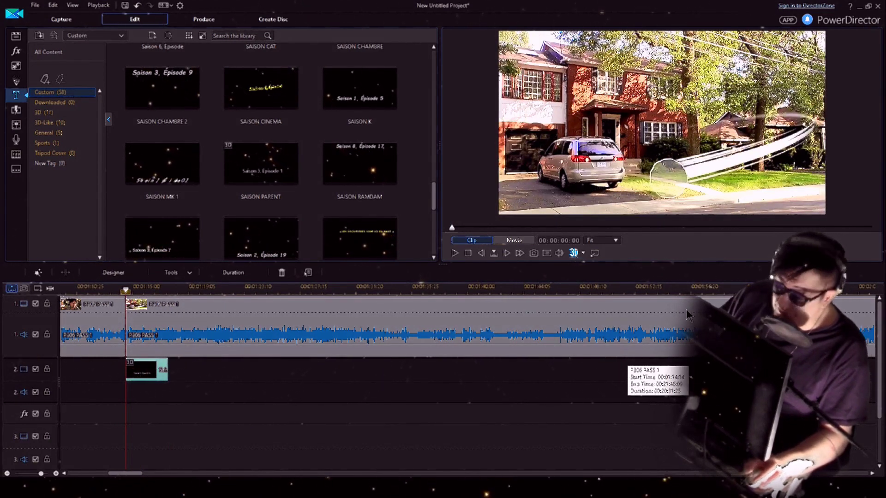
click(263, 394)
key(space)
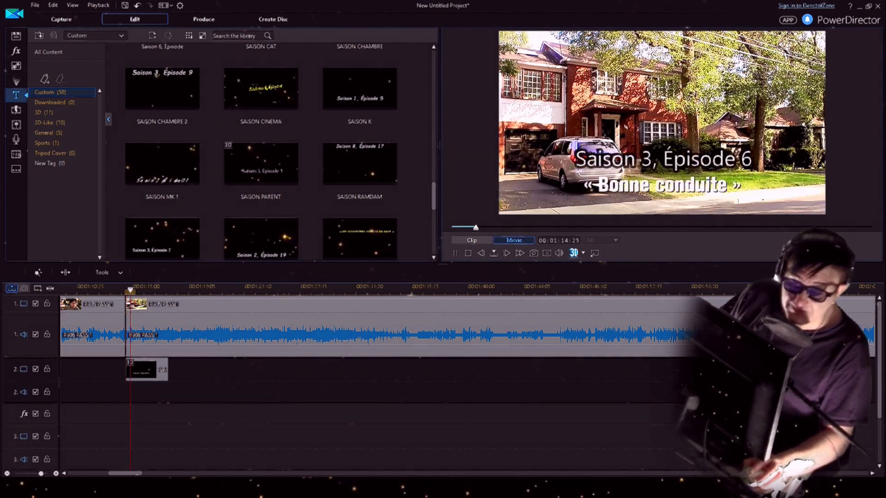
key(space)
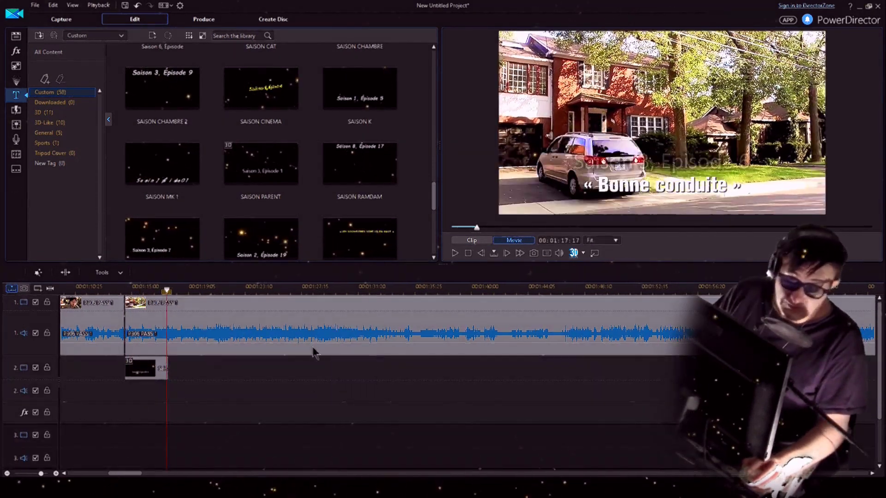
Open the episode title's effect settings in the Title Designer and expand the Ending Effect section
click(140, 369)
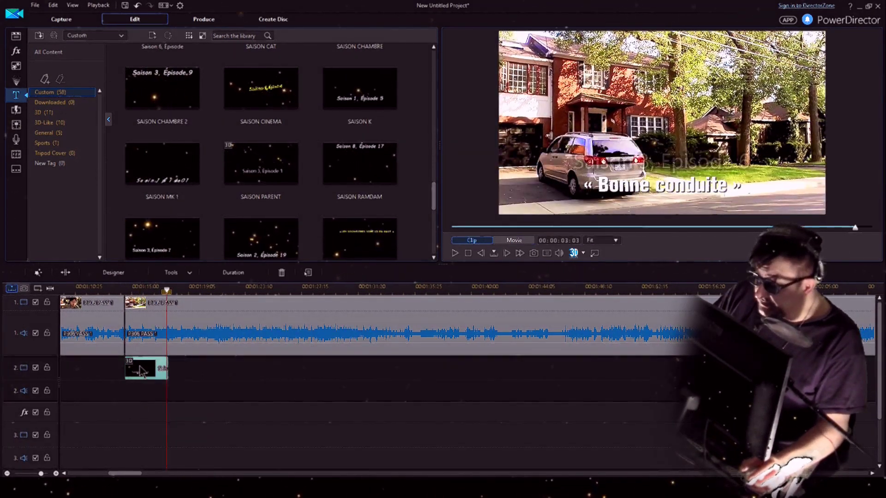
double_click(517, 178)
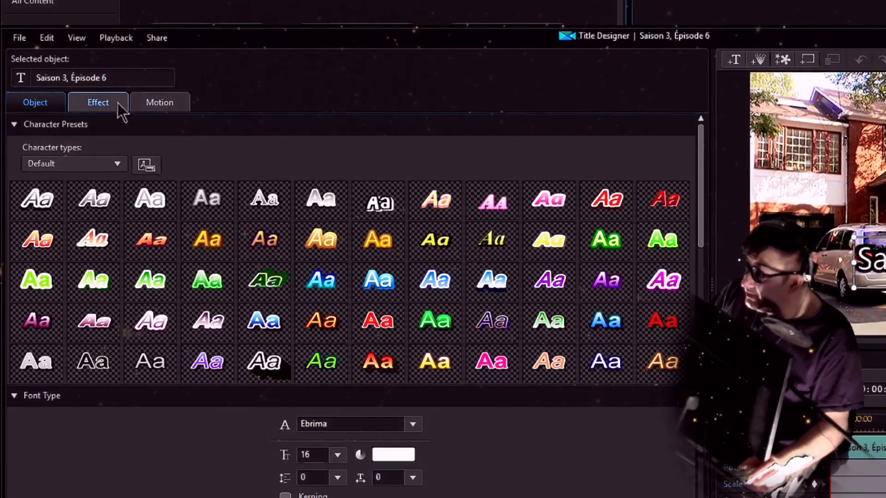
click(113, 110)
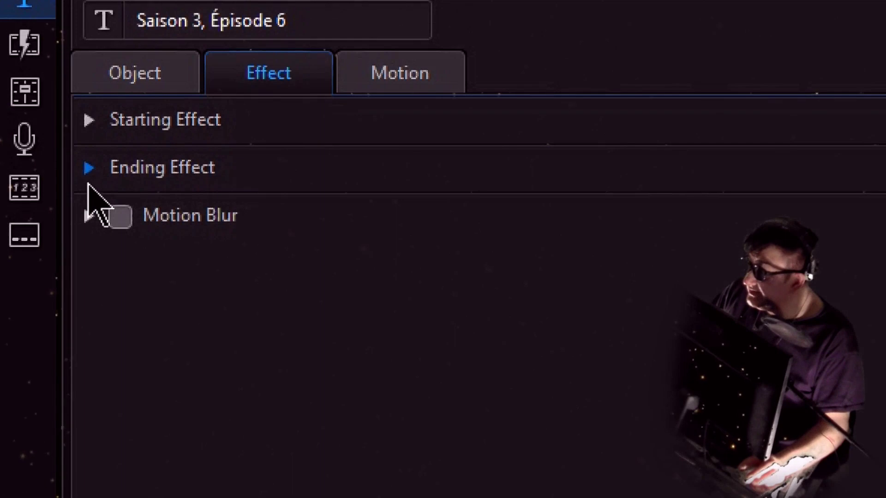
click(87, 184)
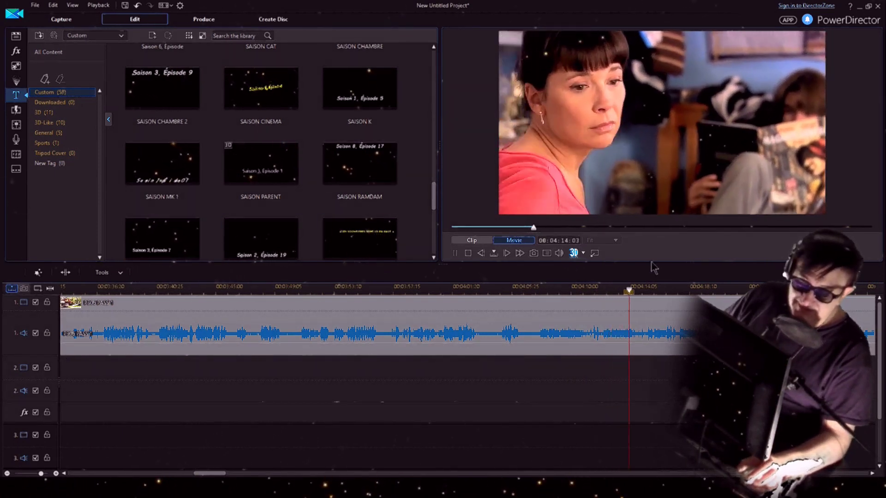
Jump back through the bedroom scene to about 00:04:02 and 00:03:07, playing it until 00:03:29:25
key(space)
scroll(681, 296, down, 3)
click(533, 292)
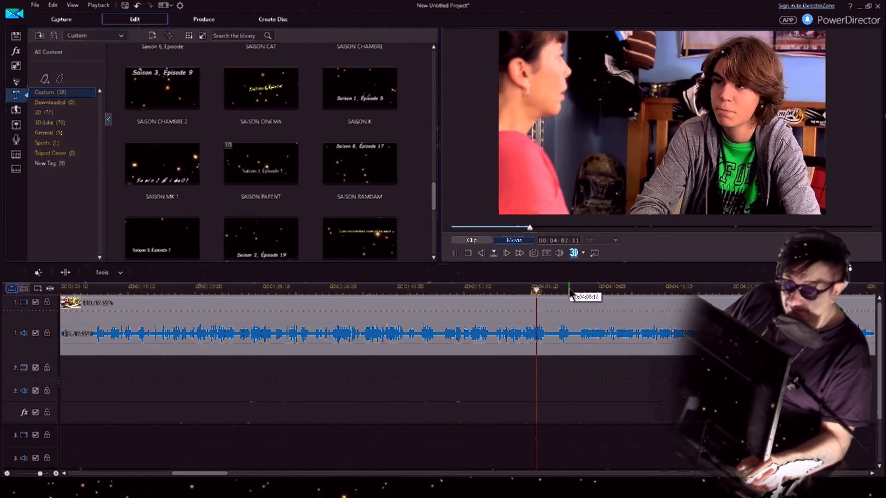
scroll(573, 296, down, 2)
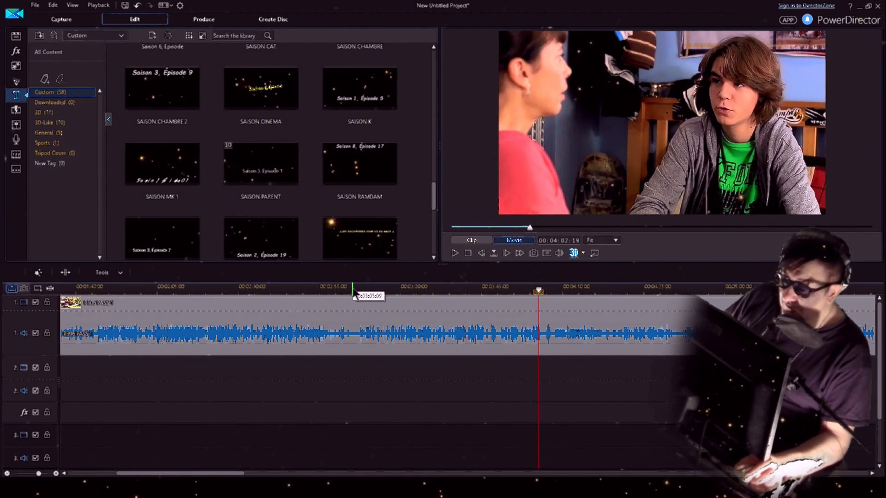
click(362, 292)
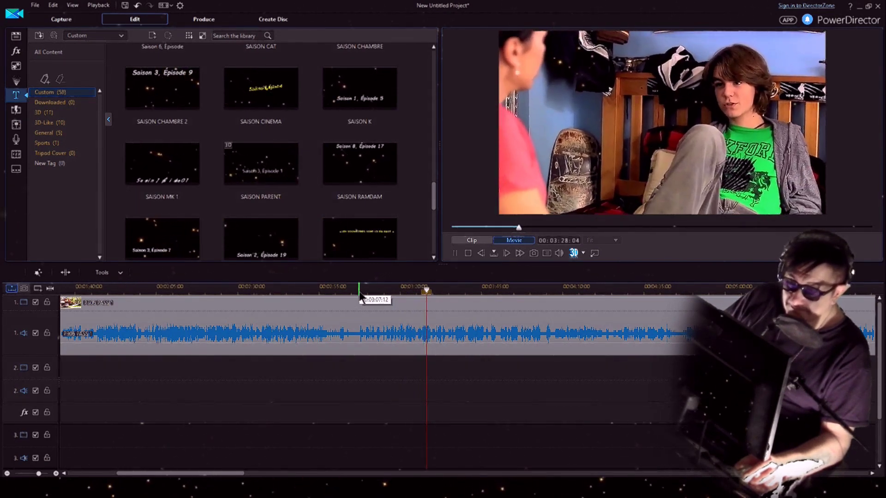
key(space)
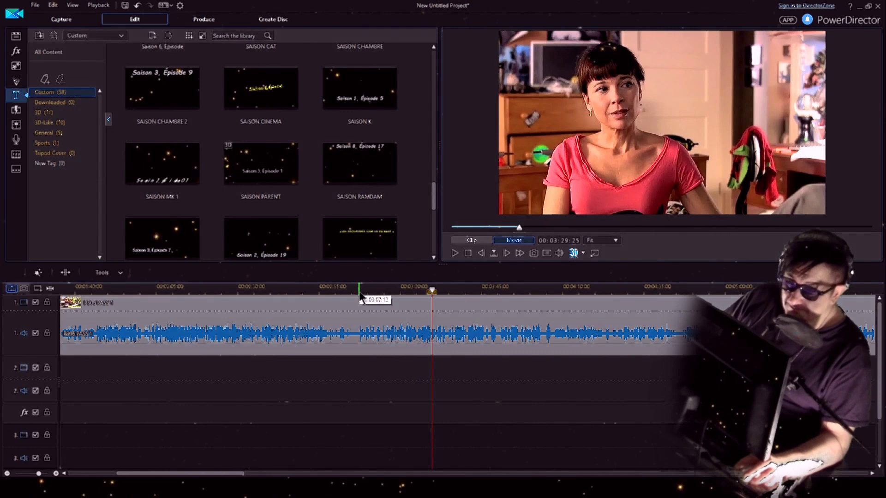
Return to 00:03:07:12, seek to the woman's close-up at 00:03:07:23, and split the P306 PASS 1 clip there
click(360, 294)
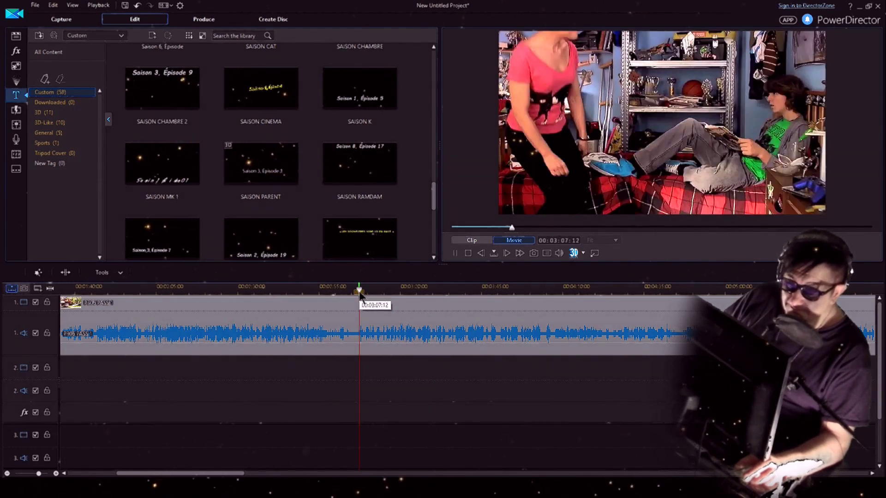
key(space)
key(space)
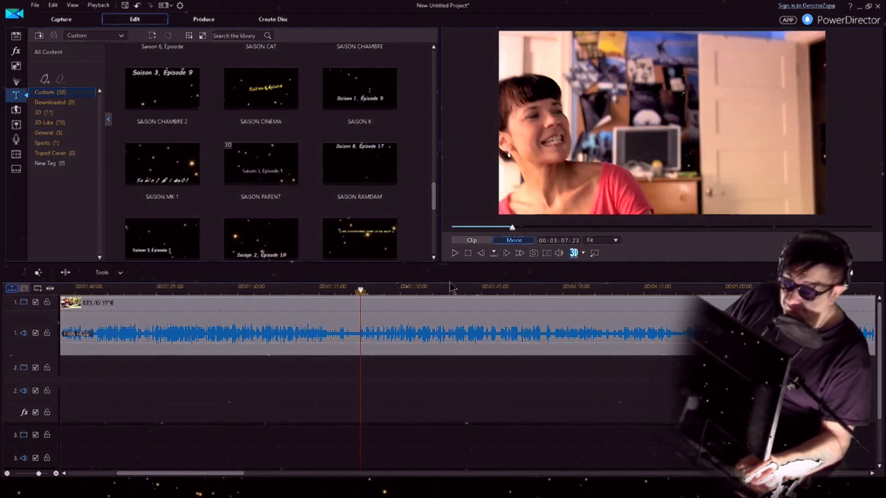
click(385, 326)
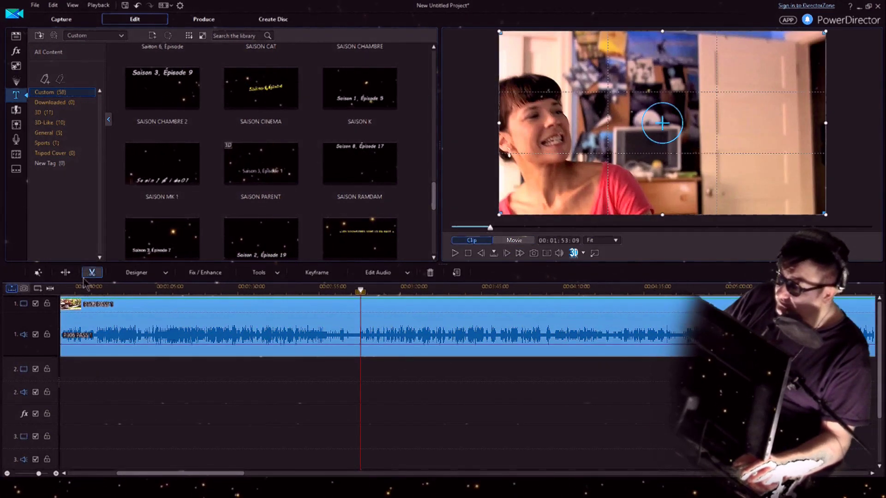
click(65, 274)
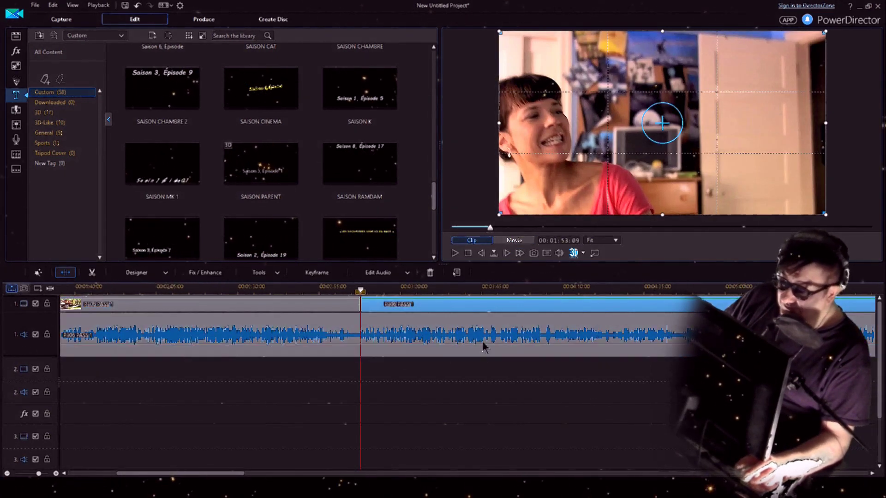
click(460, 387)
Play on to the shot of the woman facing the camera at about 00:03:30:00 and split the clip there
key(space)
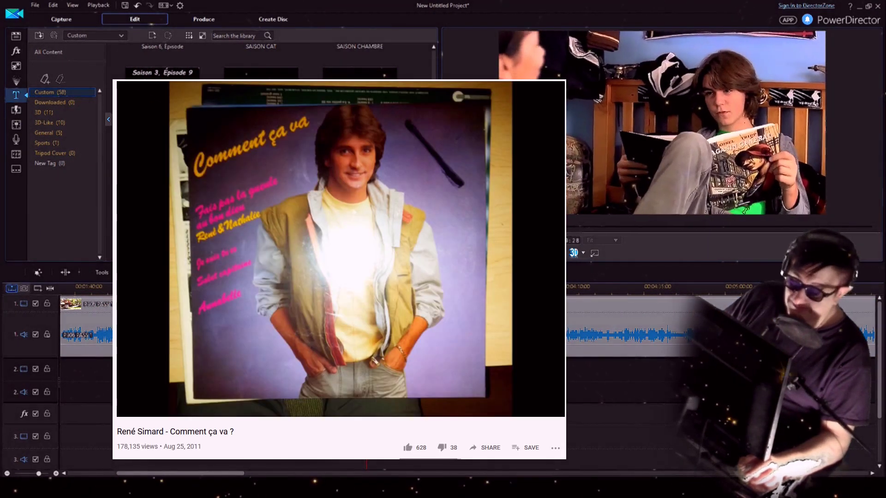
scroll(686, 275, up, 2)
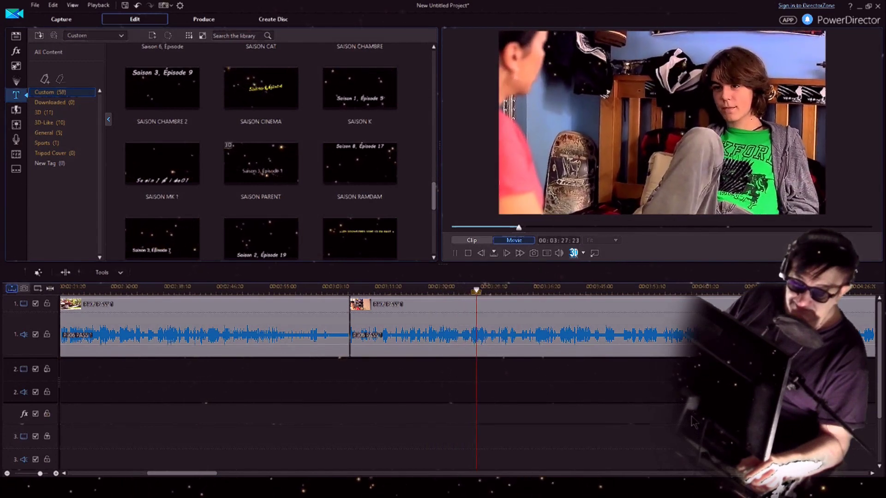
key(space)
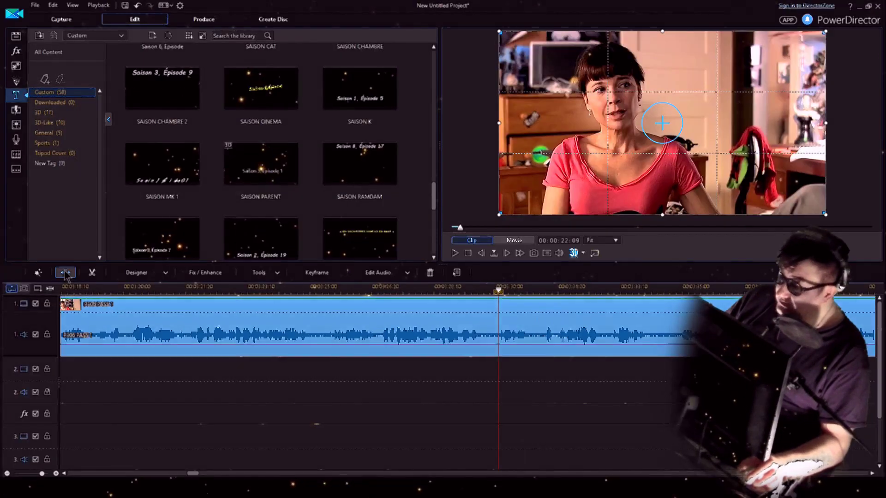
click(649, 284)
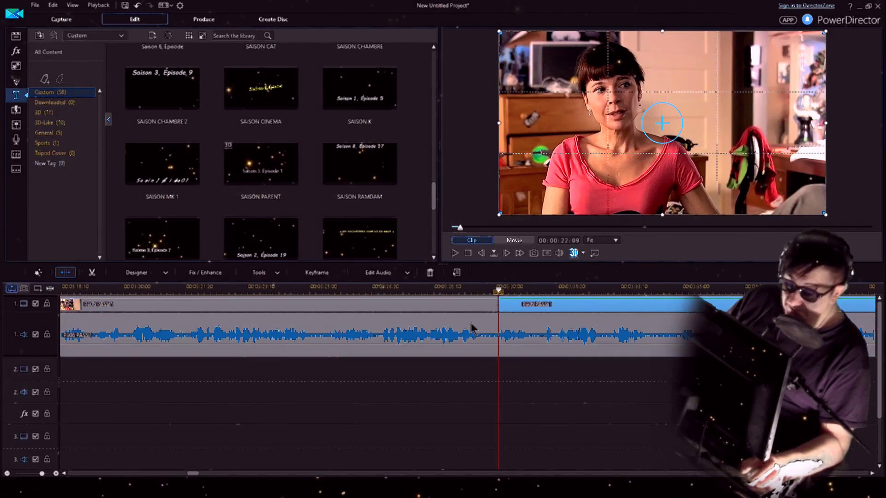
Move the playhead to 00:03:28:08, before the newest split, and clear the clip selection
click(433, 318)
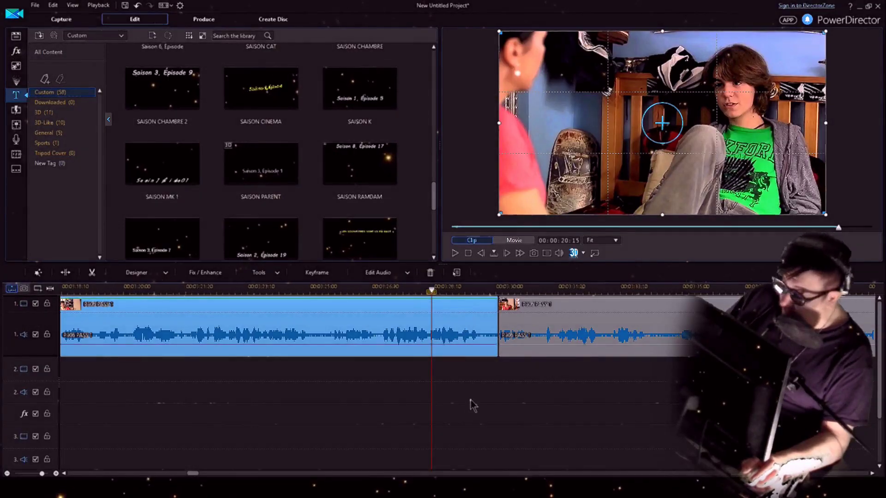
click(548, 409)
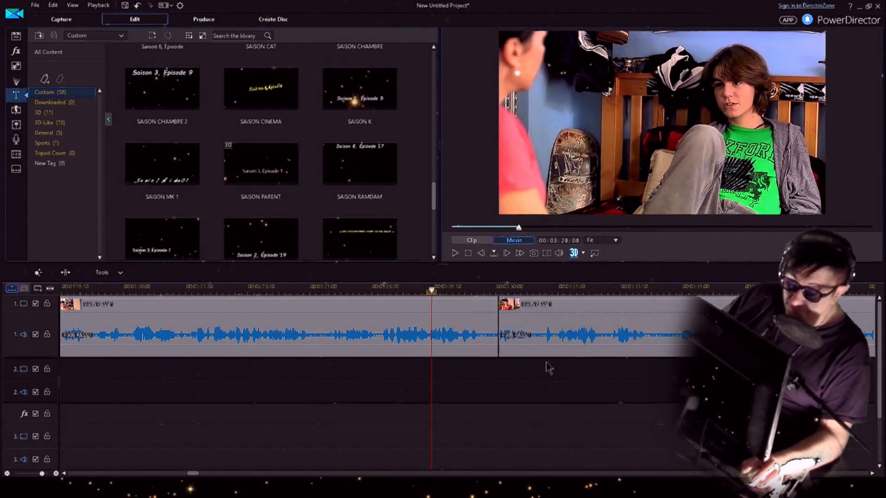
scroll(549, 287, down, 2)
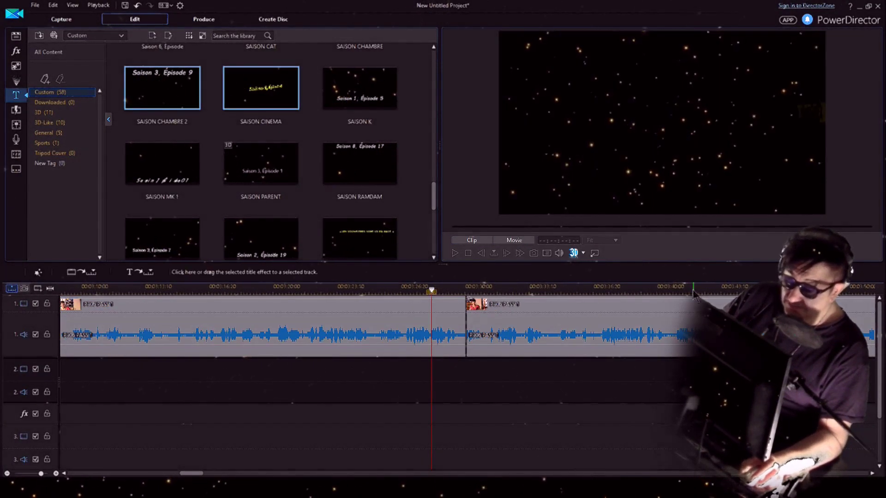
scroll(611, 291, down, 2)
click(492, 409)
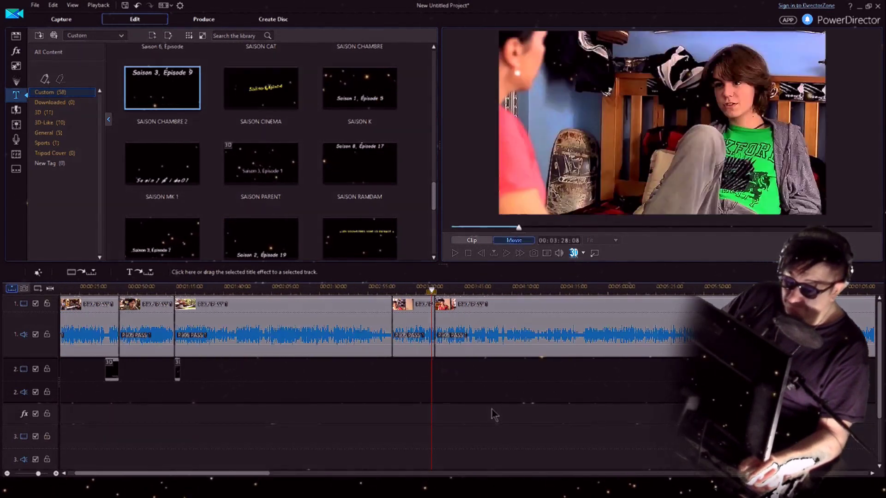
Insert a copy of the short bedroom segment at the very start of the timeline with Insert and Move All Clips, and play the opening
scroll(552, 307, down, 2)
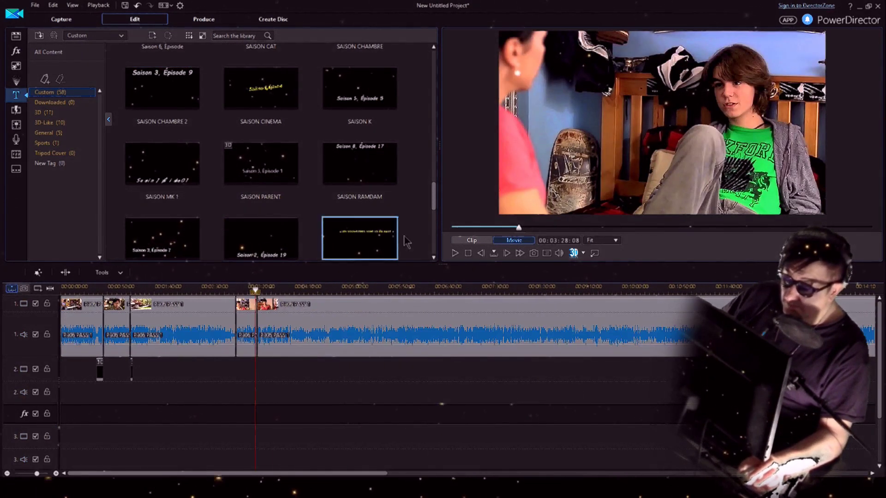
click(471, 257)
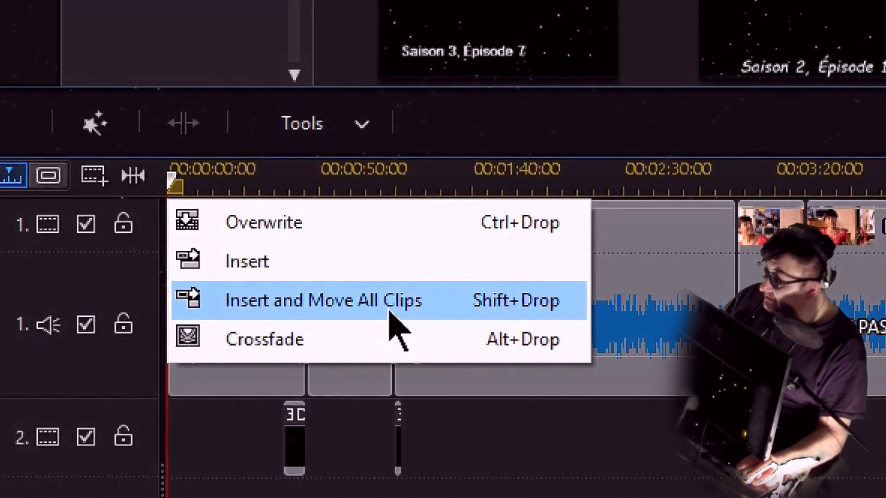
click(390, 305)
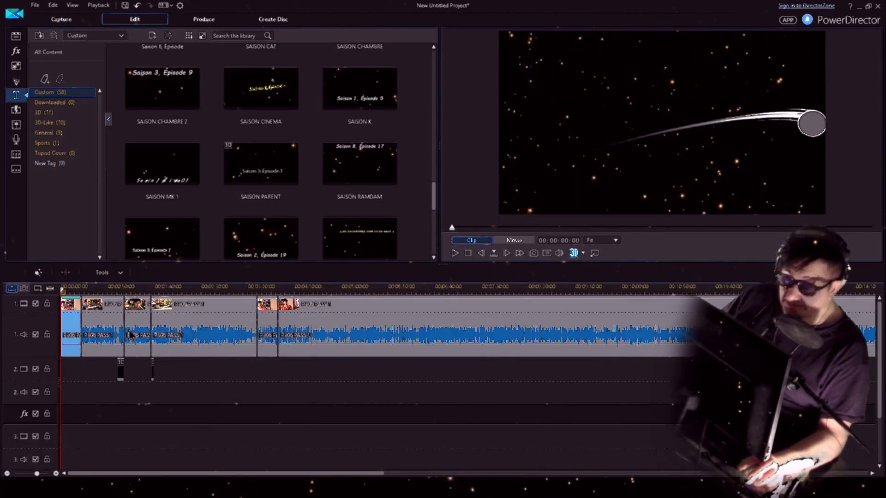
click(270, 381)
key(space)
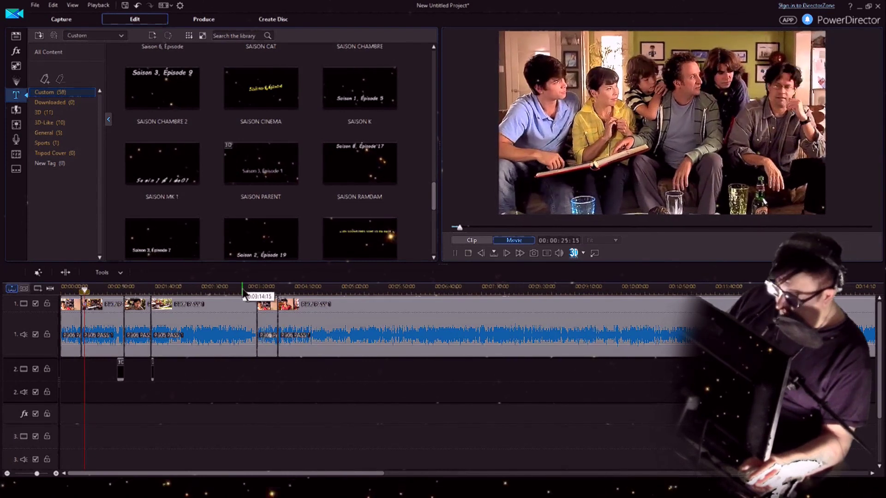
key(space)
Move the playhead to the start of the last P306 PASS 1 segment at 00:03:52:11 and play the bedroom scene from there
click(297, 319)
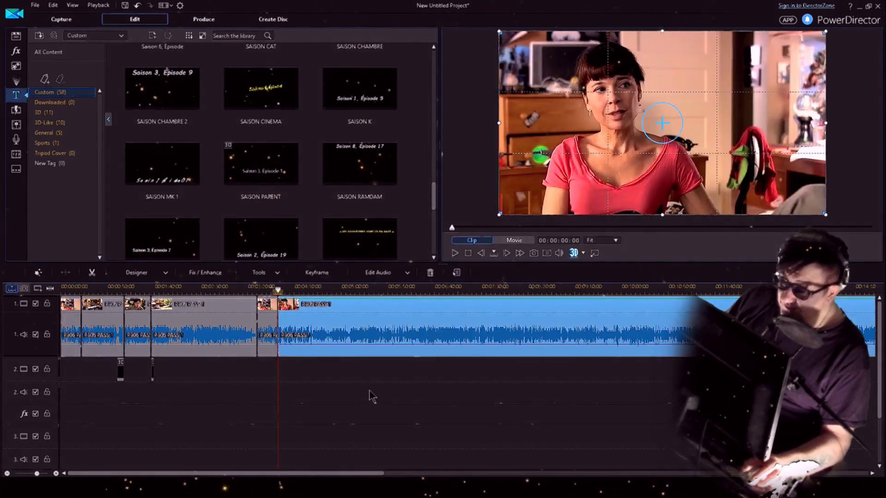
click(368, 389)
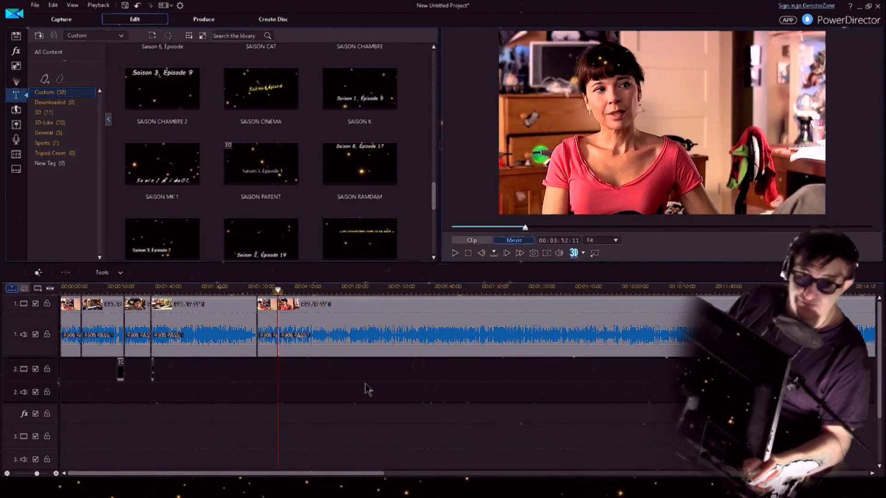
key(space)
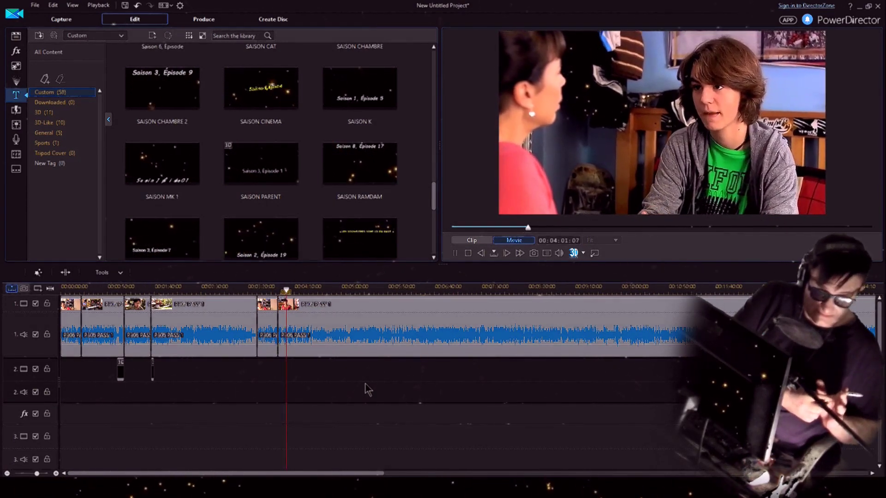
key(space)
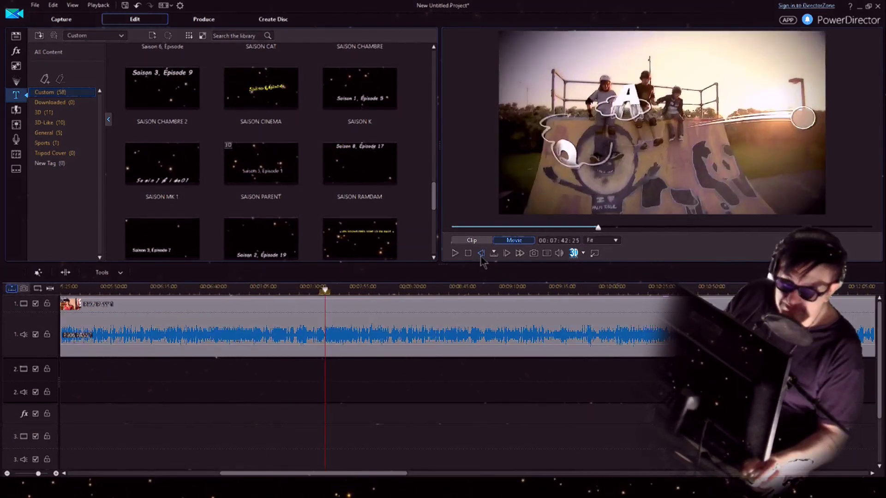
Split the P306 PASS 1 clip at the first skate-ramp frame, 00:07:42:27, and add a Wipe transition at the cut
key(space)
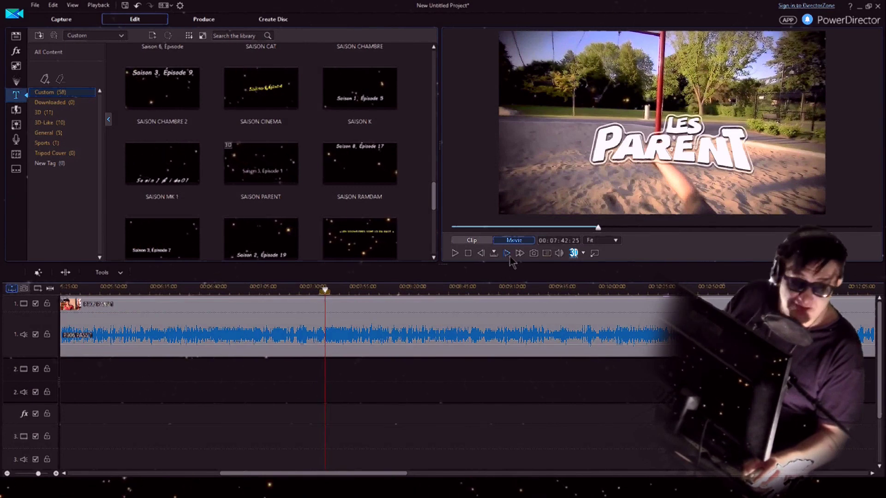
click(510, 257)
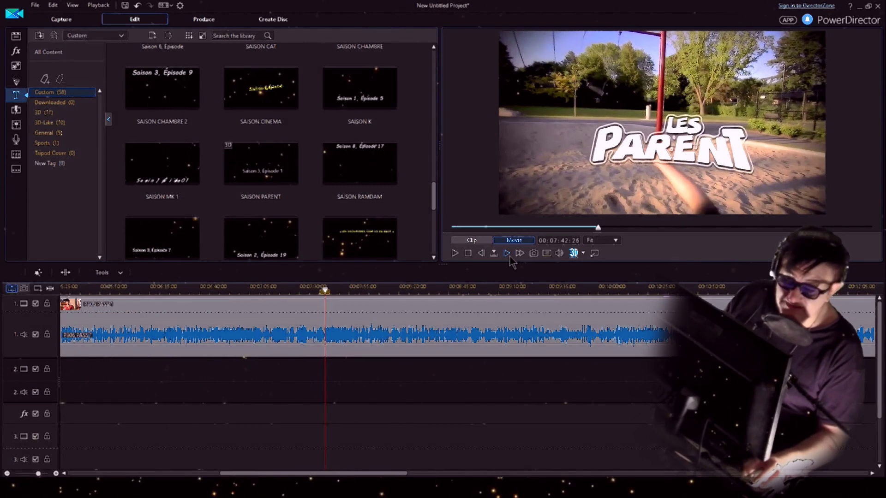
click(510, 257)
click(511, 257)
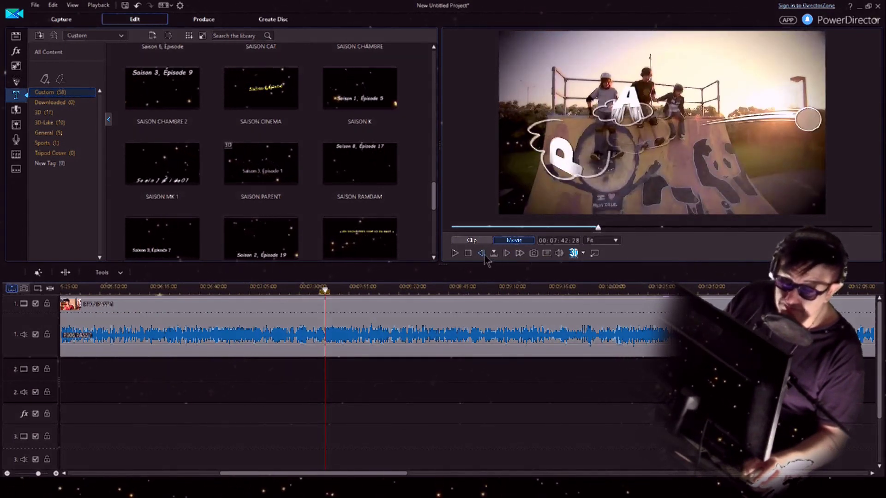
click(485, 257)
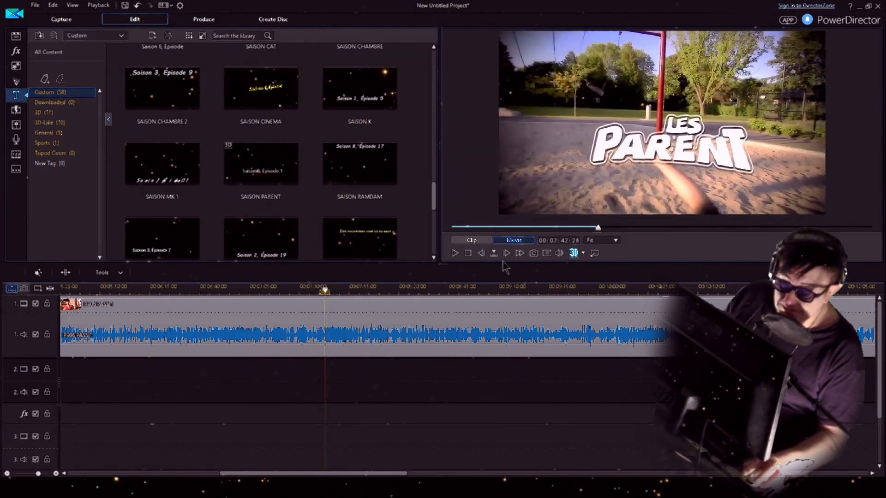
click(507, 254)
click(408, 312)
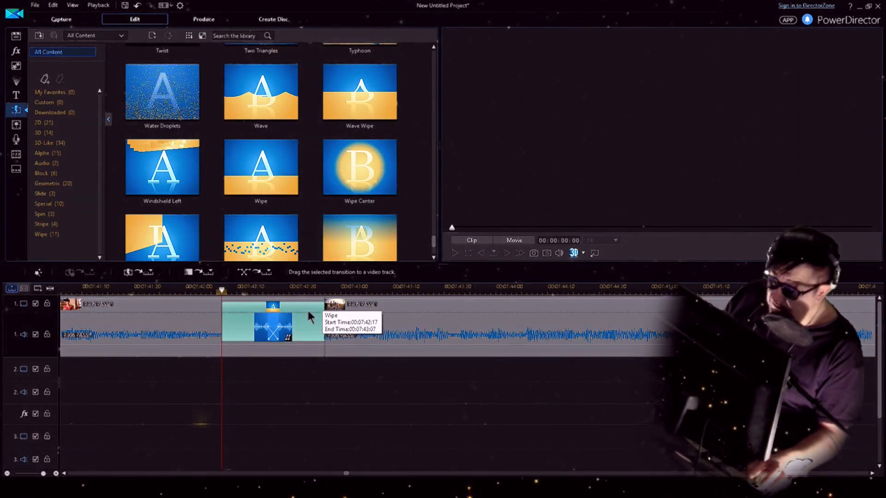
Set the direction of the Wipe transition before the skate-ramp shot to Left and play through it
double_click(305, 317)
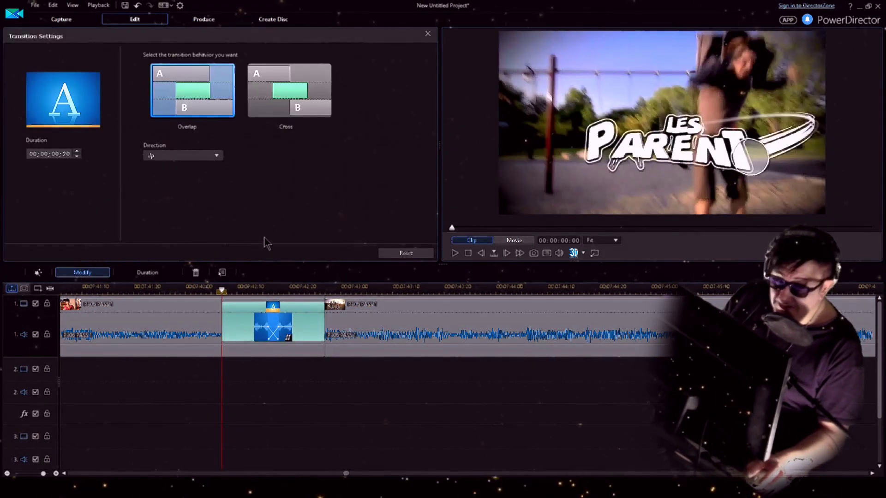
click(158, 159)
click(162, 185)
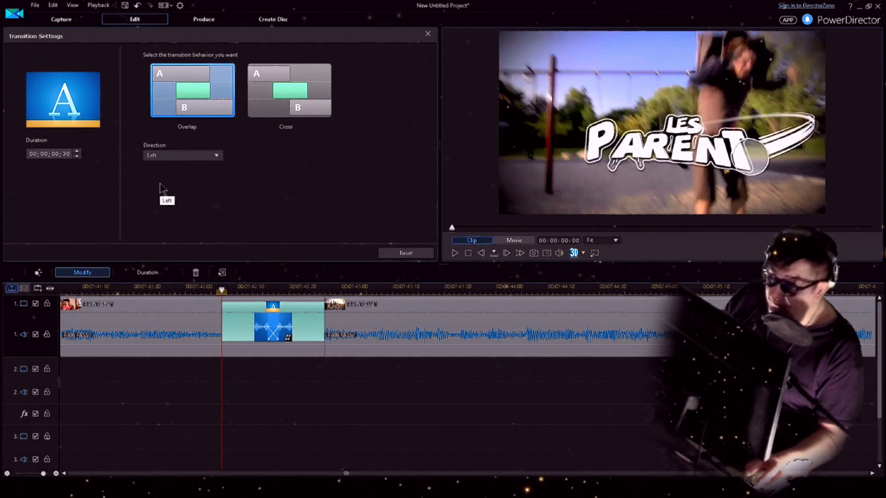
click(386, 387)
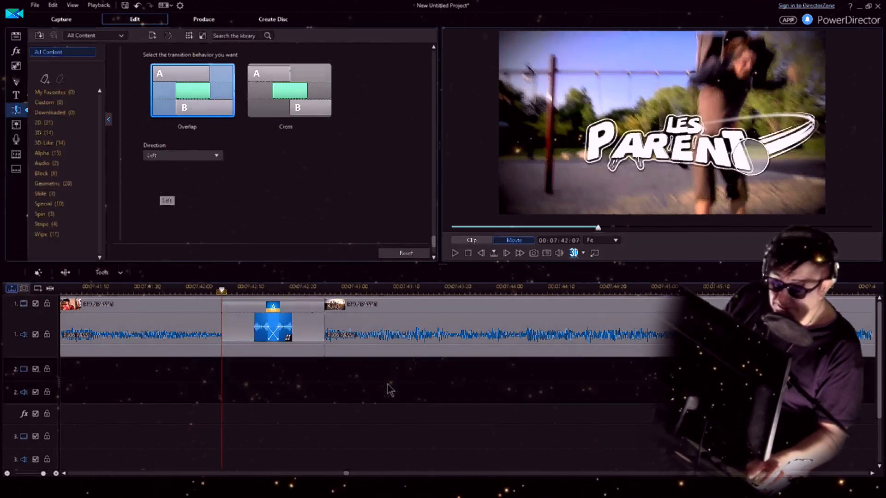
key(space)
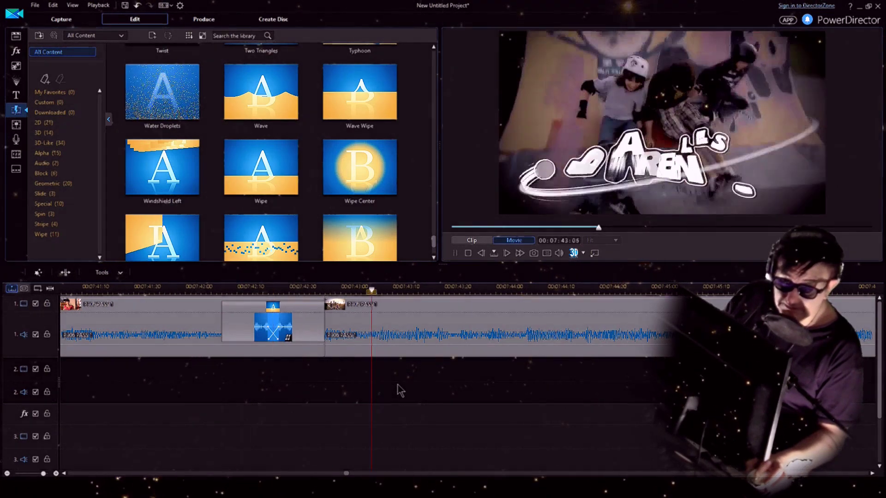
key(space)
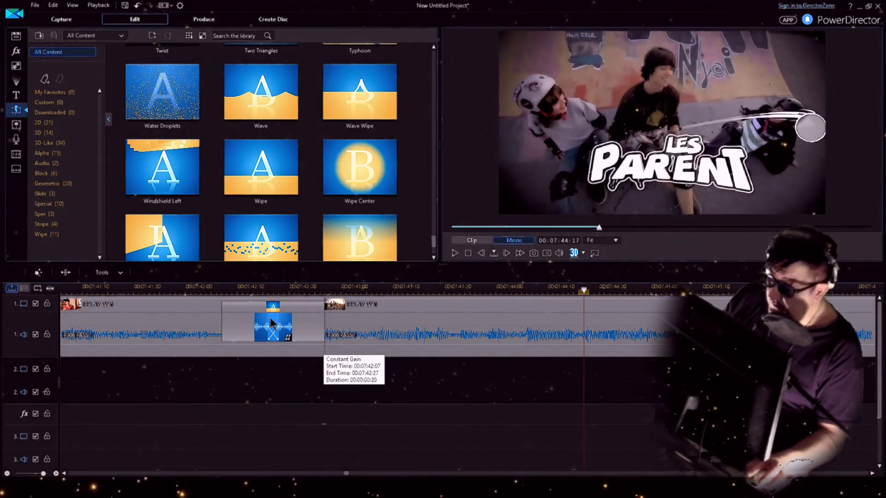
Lengthen the Wipe transition by extending its start back to 00:07:40:24, and play through the result
click(247, 323)
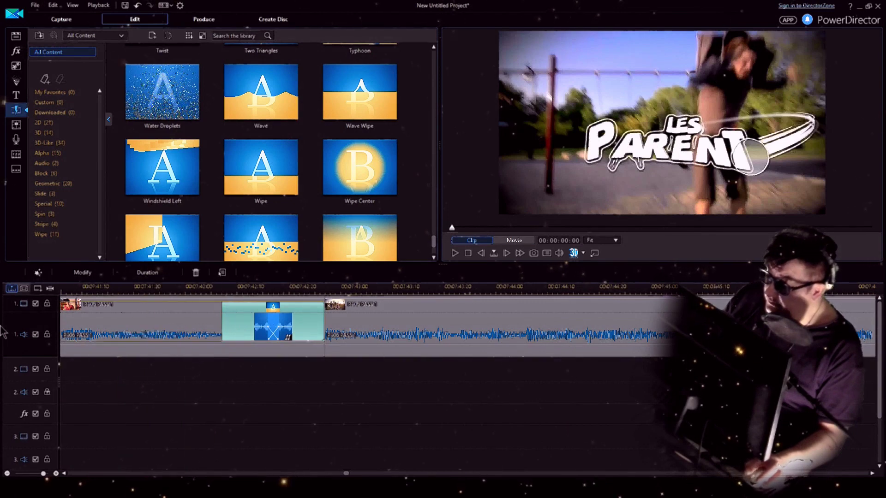
drag(223, 323, 62, 323)
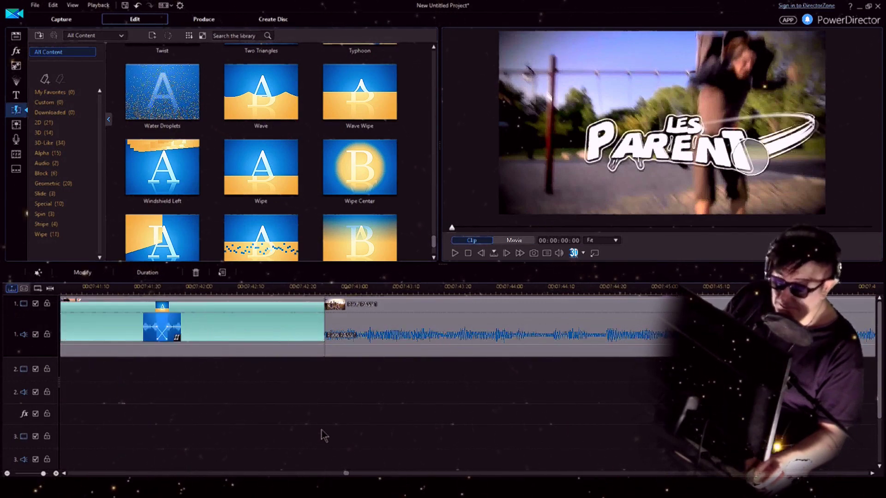
key(ctrl+z)
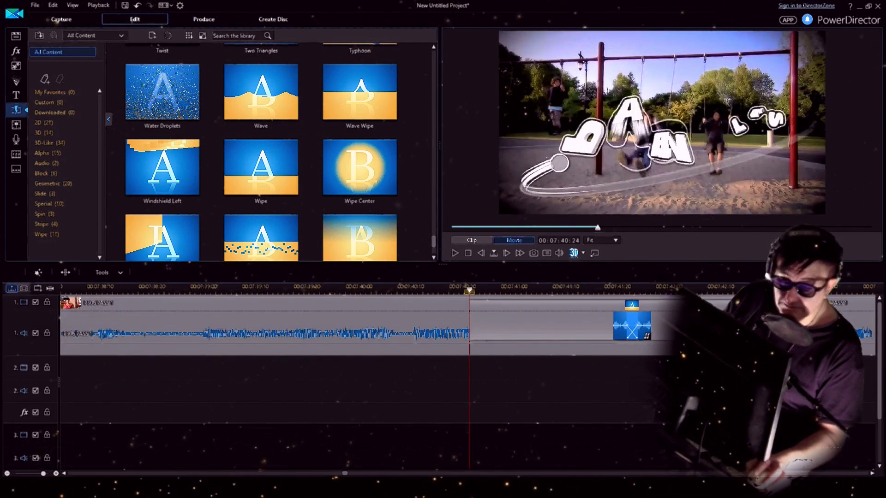
key(space)
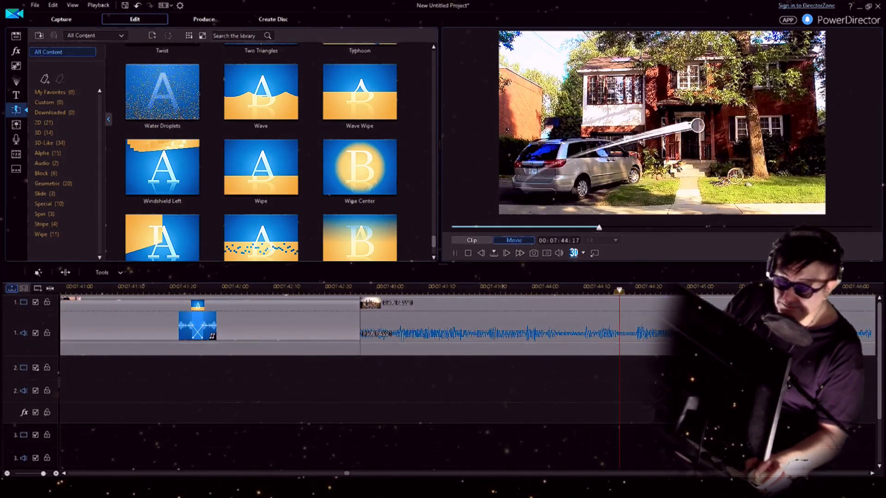
key(space)
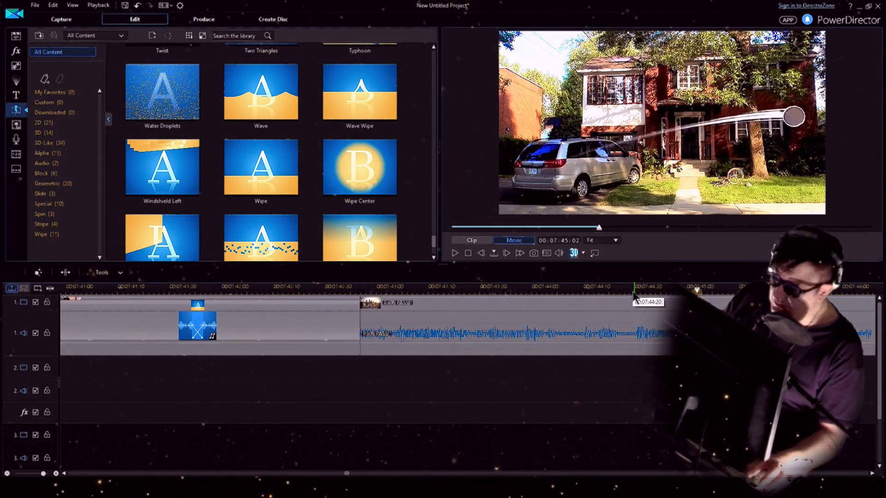
Step frame by frame to the first frame of the brick-wall shot at 00:15:35:10 and split the P306 PASS 1 clip there
scroll(378, 291, down, 2)
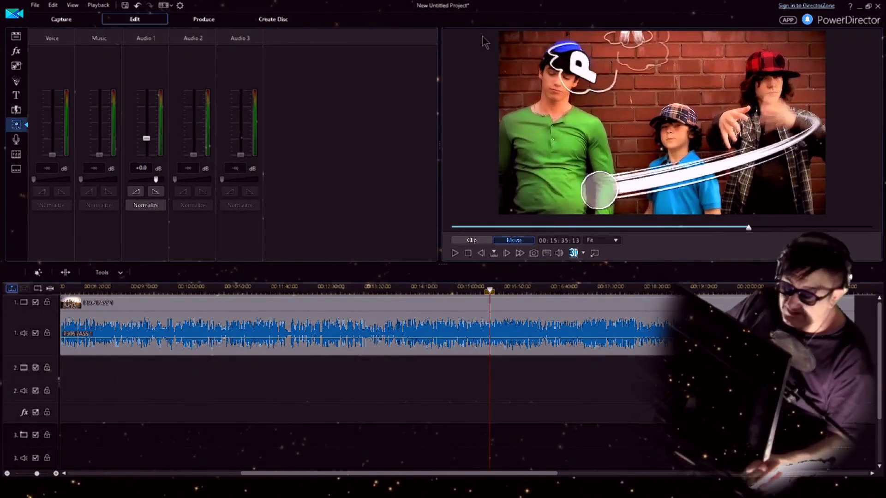
click(481, 253)
click(482, 253)
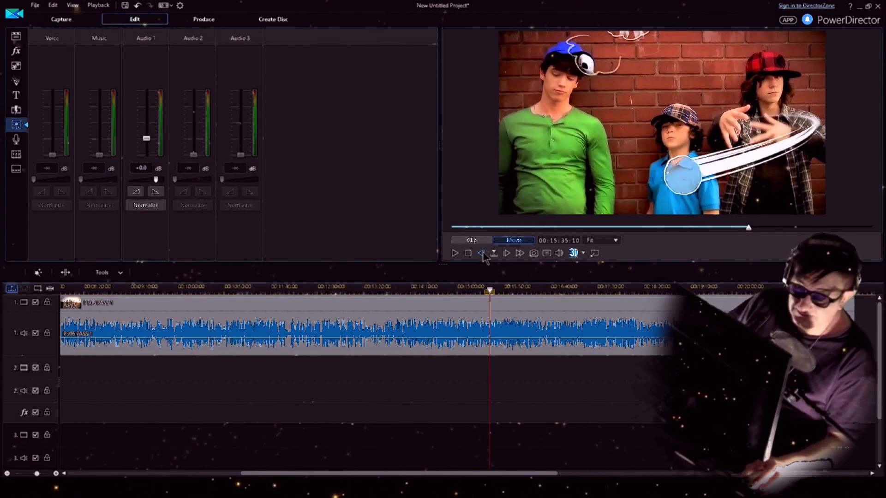
click(481, 253)
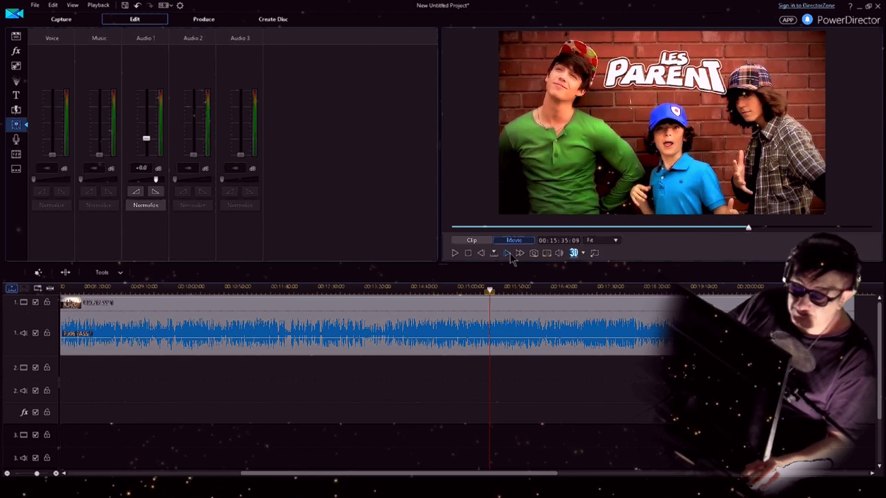
click(507, 253)
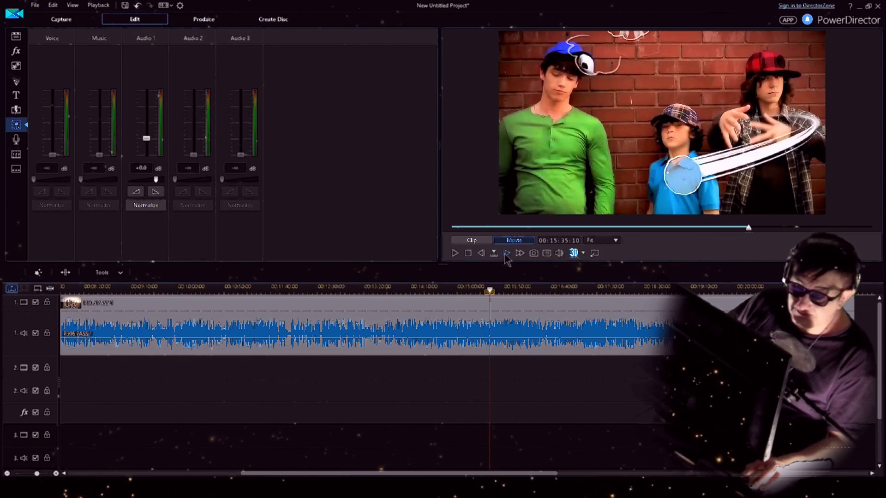
click(506, 302)
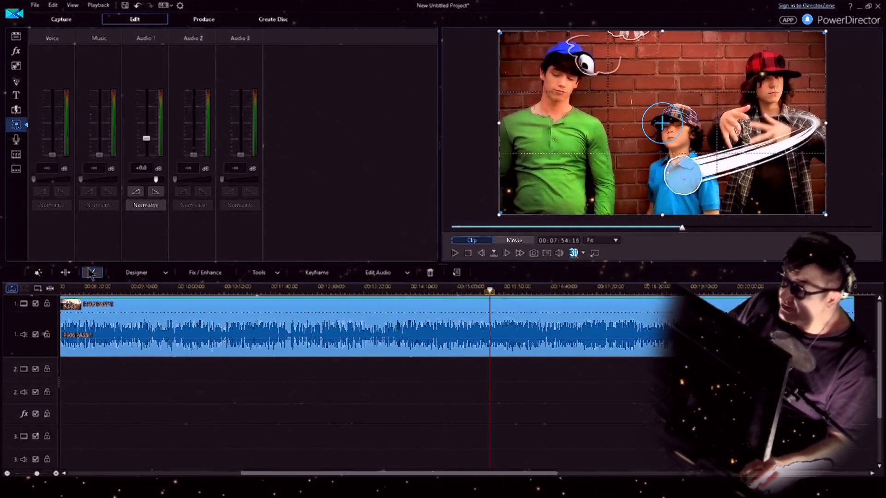
click(92, 272)
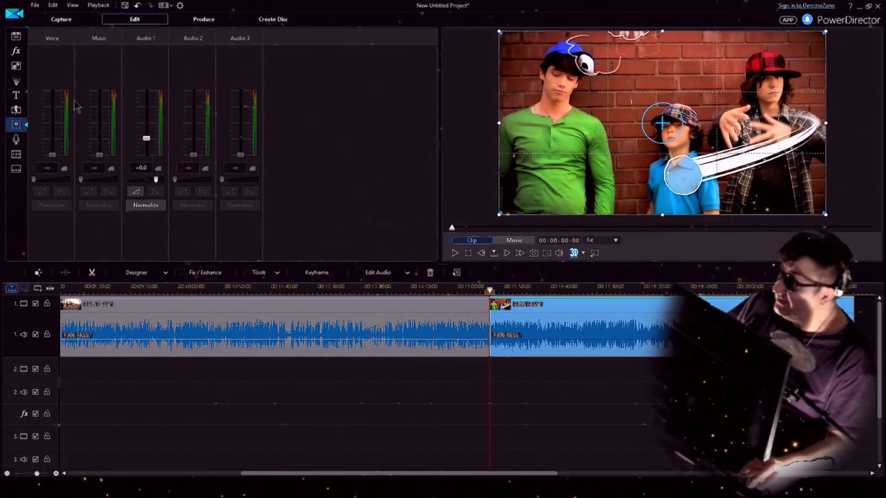
Add a Ripple transition at the 00:15:35:10 cut between the two P306 PASS 1 clips
click(16, 110)
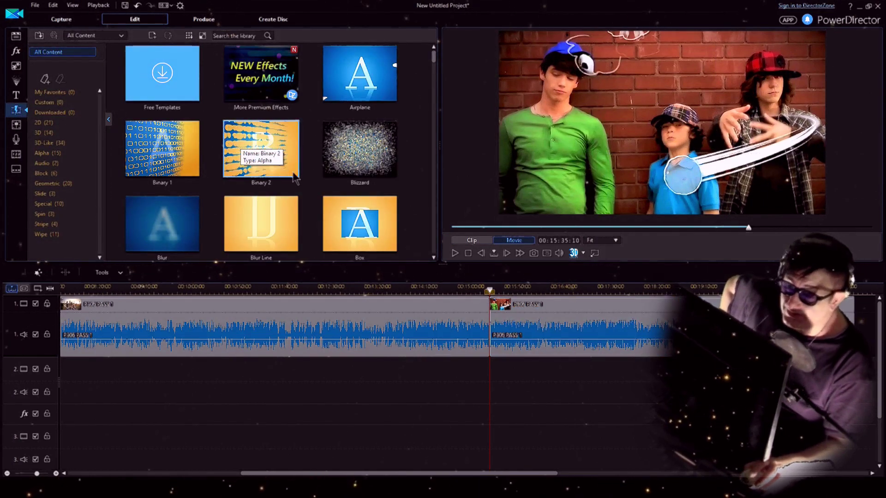
scroll(305, 166, down, 3)
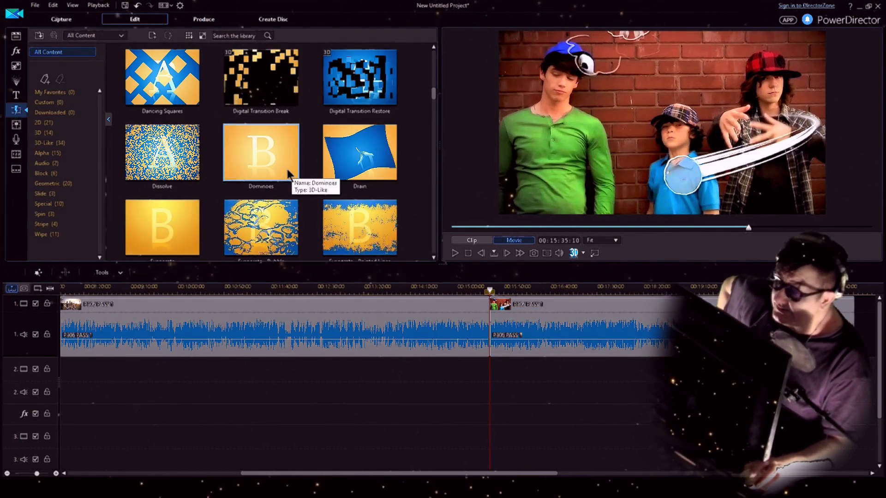
scroll(288, 174, down, 3)
scroll(288, 174, down, 2)
scroll(288, 174, down, 2)
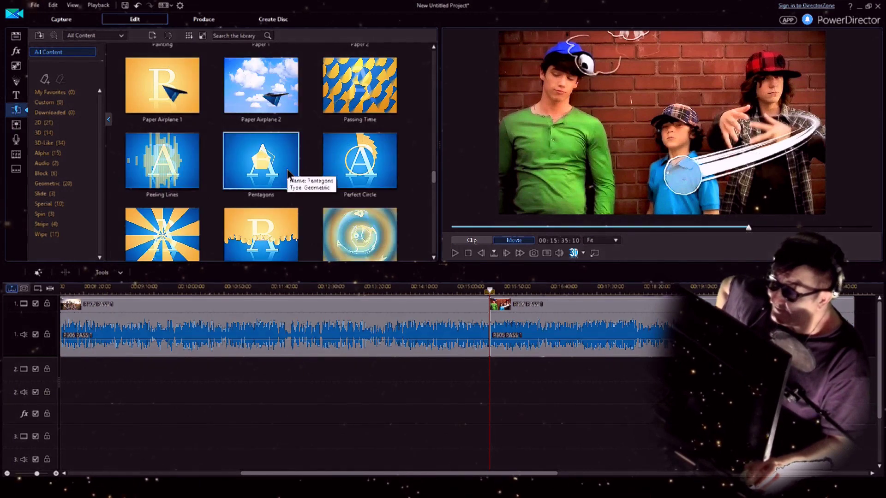
drag(384, 251, 489, 305)
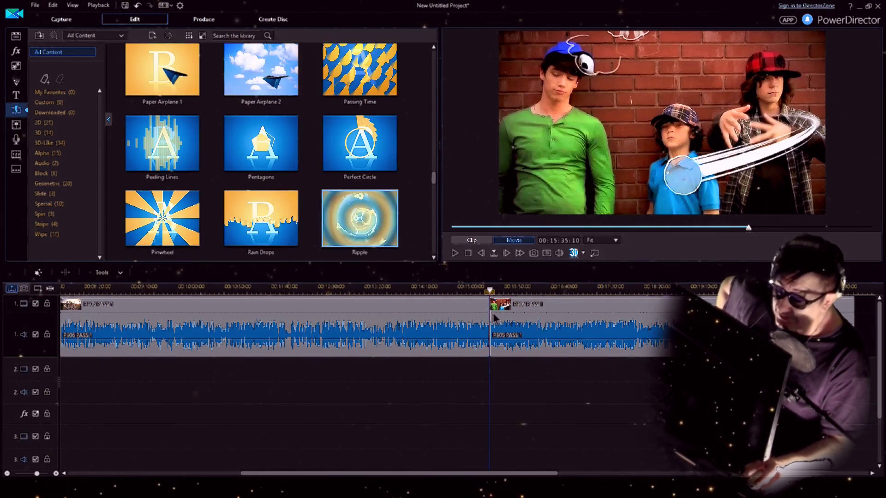
click(376, 196)
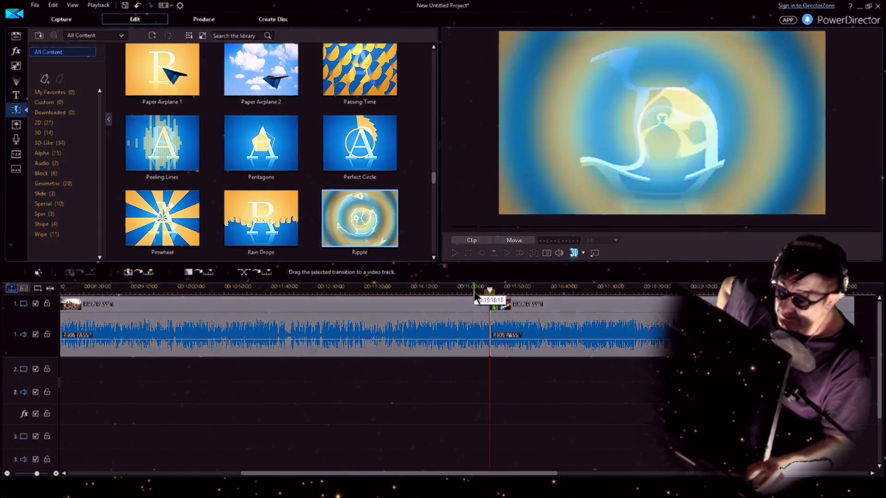
click(490, 323)
scroll(489, 322, up, 5)
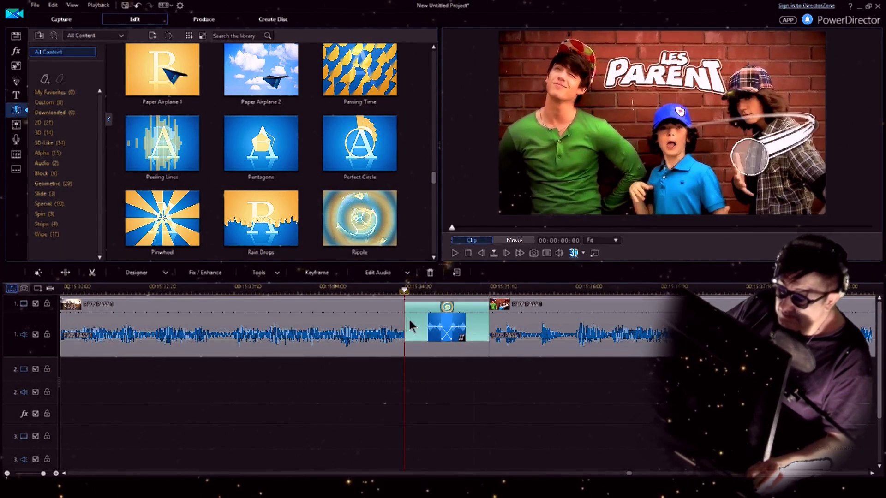
Lengthen the Ripple transition before the brick-wall shot by extending its start back to 00:15:33:15, and play through it
drag(408, 325, 299, 393)
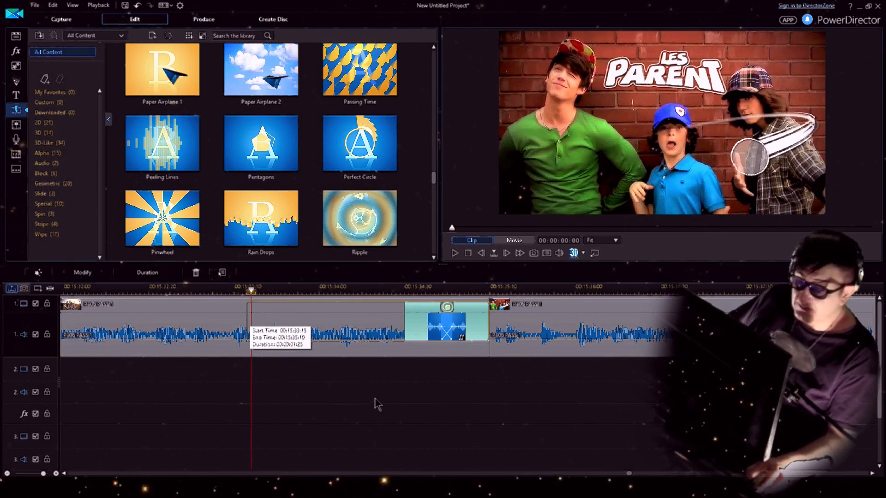
drag(378, 405, 378, 404)
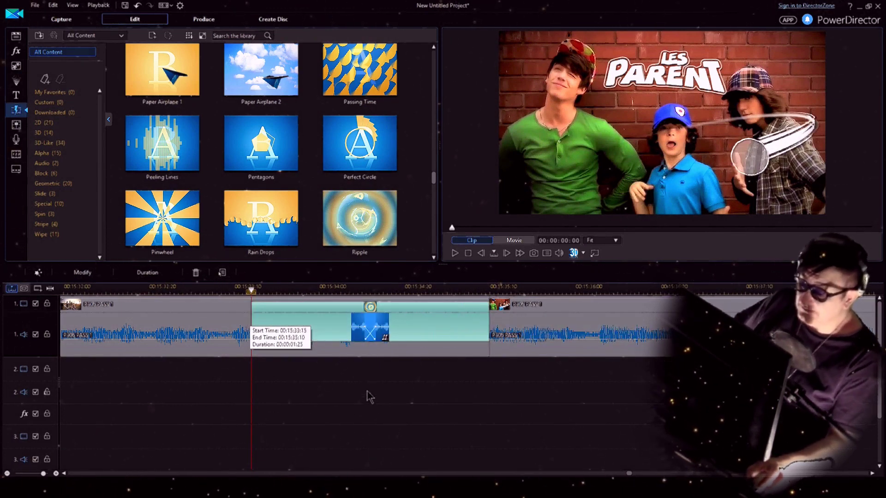
click(369, 392)
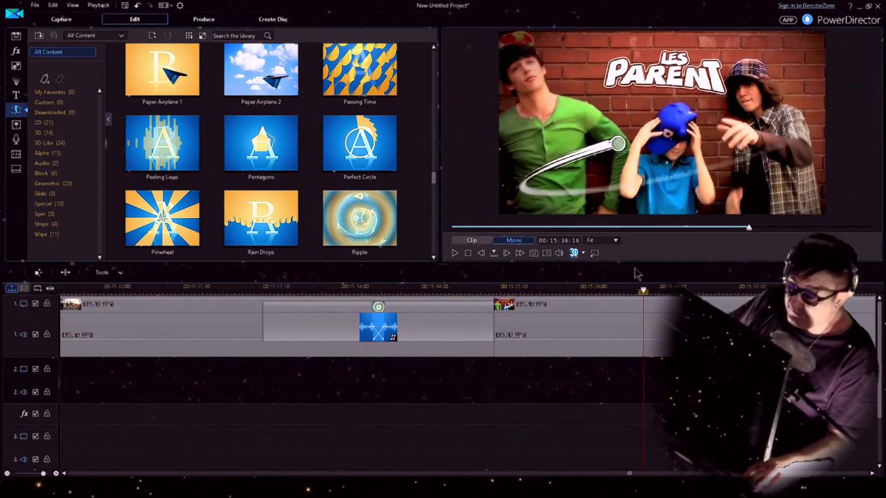
Extend the Ripple transition's start further back to about 00:15:32:29 and play through the result
click(417, 321)
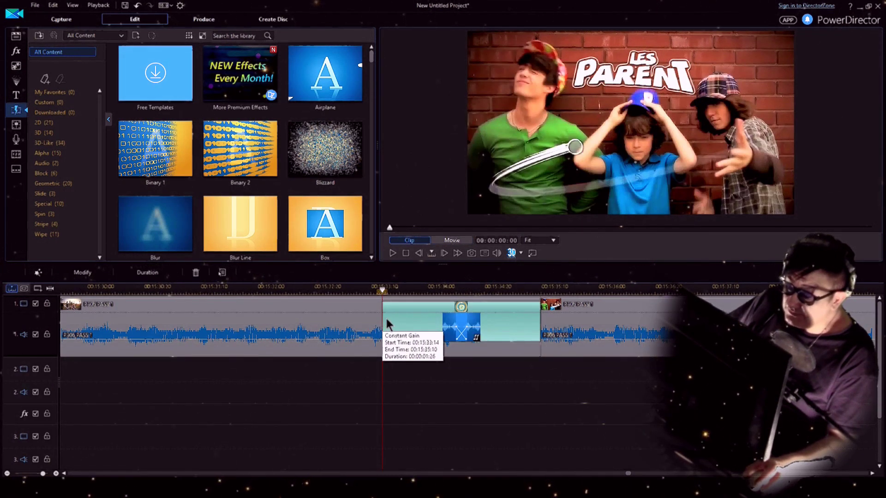
drag(383, 318, 334, 319)
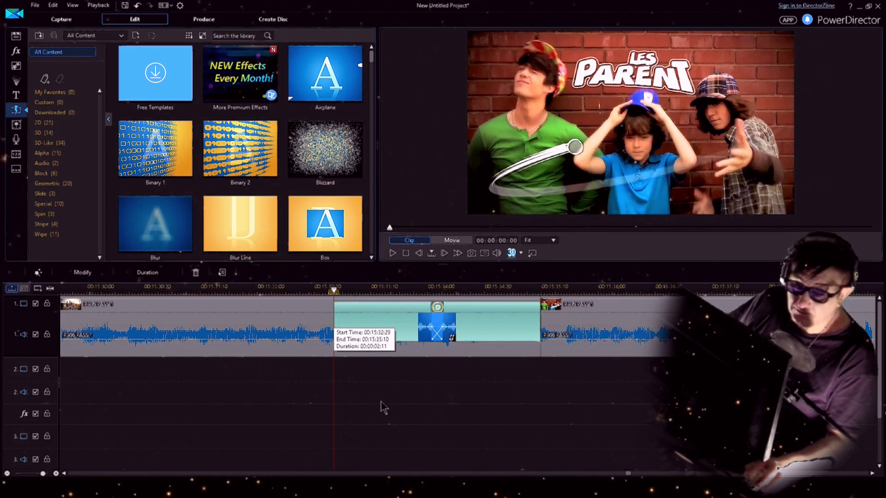
click(411, 400)
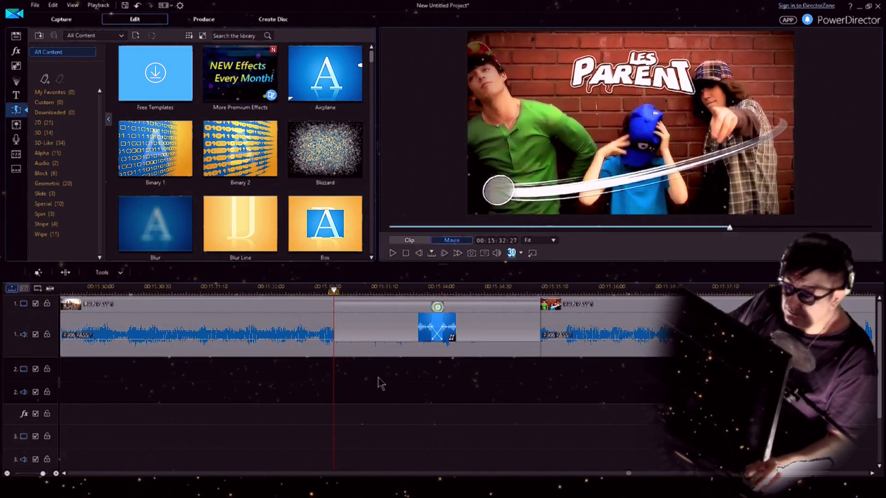
key(space)
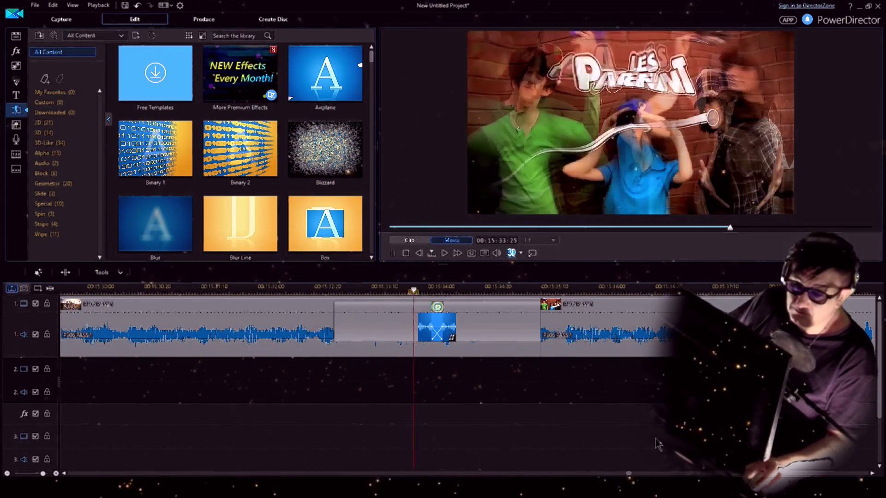
Extend the start of the Ripple transition back to about 00:15:32:08 and play through the lengthened transition
click(359, 324)
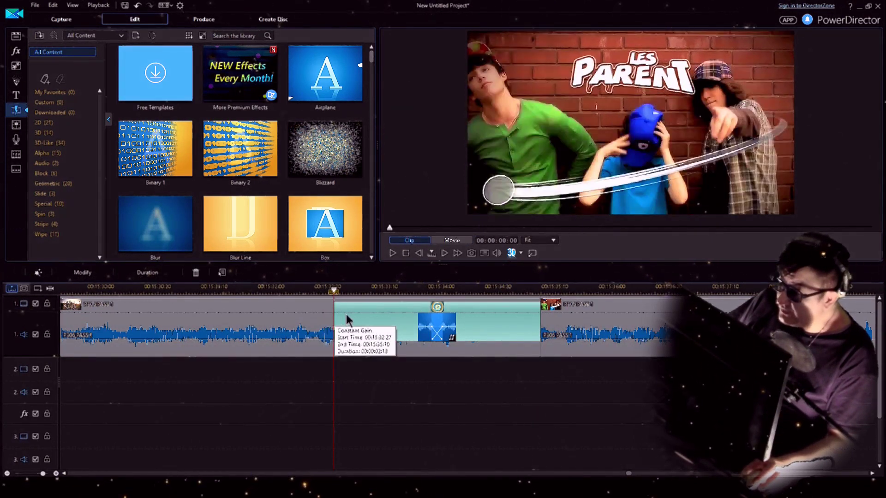
drag(334, 320, 282, 323)
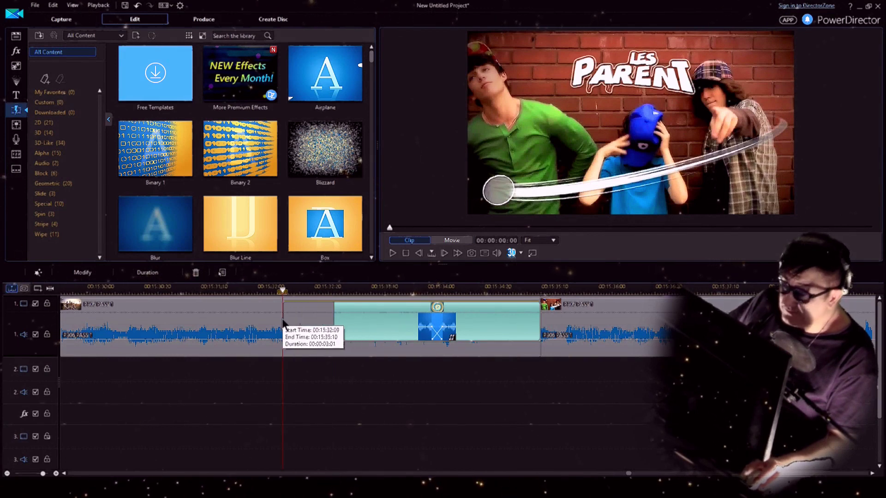
click(538, 405)
key(space)
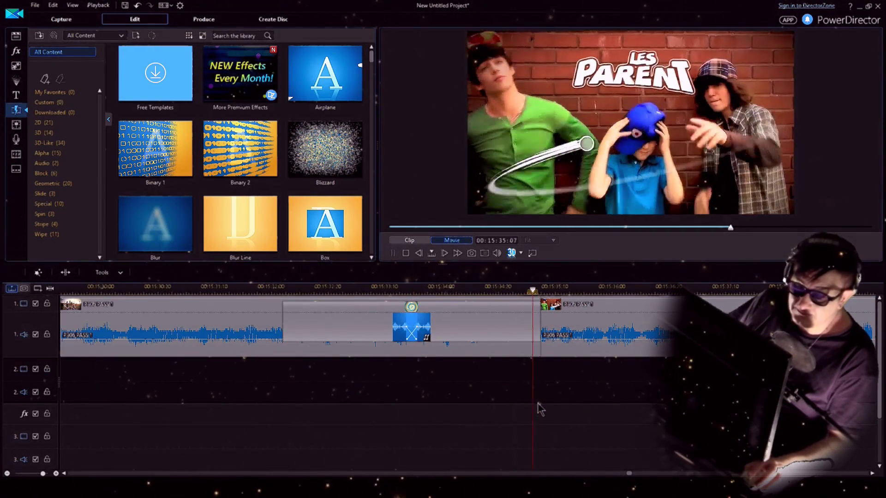
key(space)
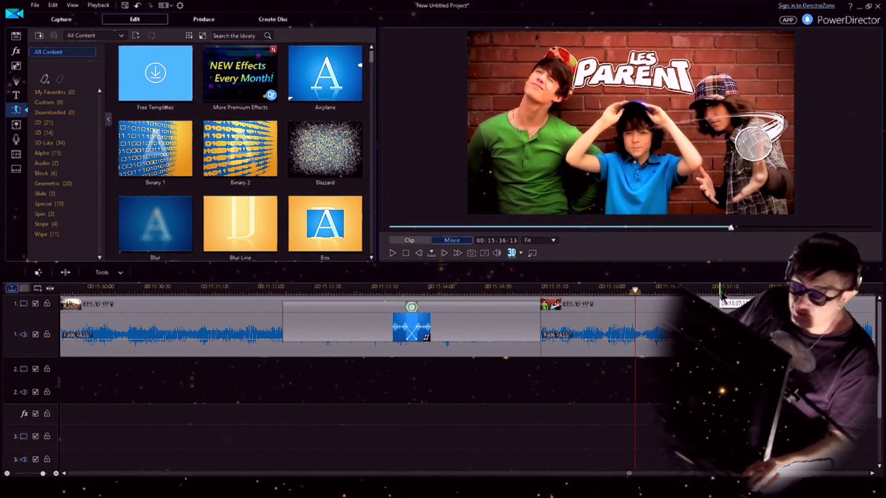
scroll(722, 296, down, 1)
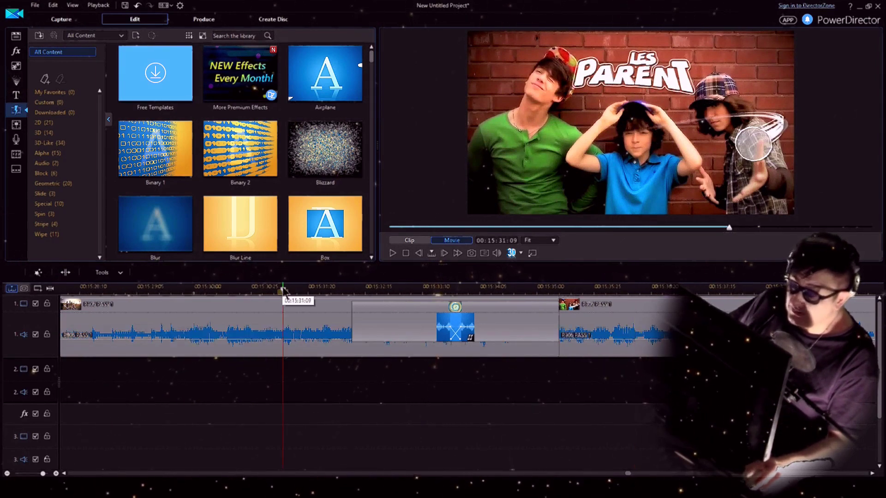
key(space)
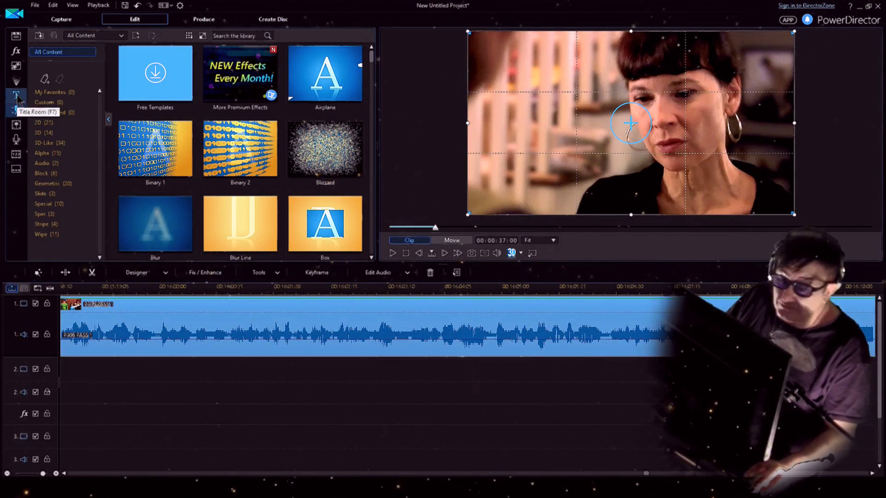
Enable Video Enhancement, Color Adjustment and Color Enhancement on the brick-wall P306 PASS 1 clip, with a Color Enhancement Degree of 23
click(210, 274)
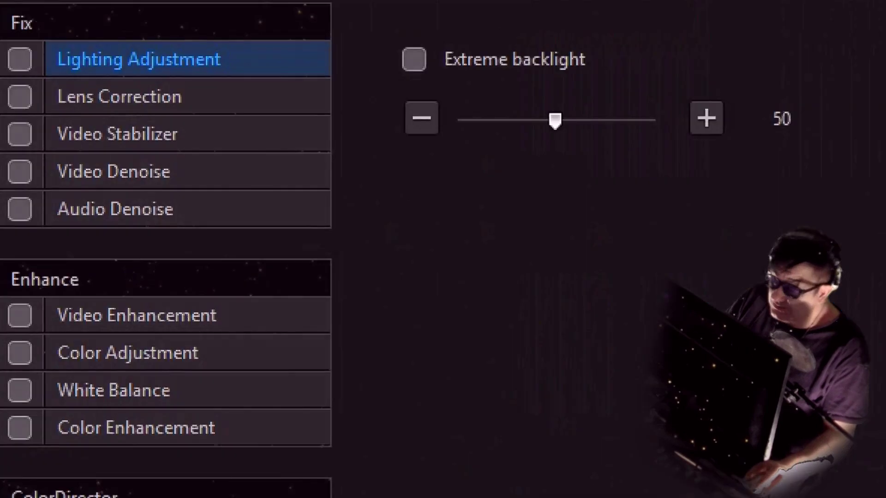
click(20, 315)
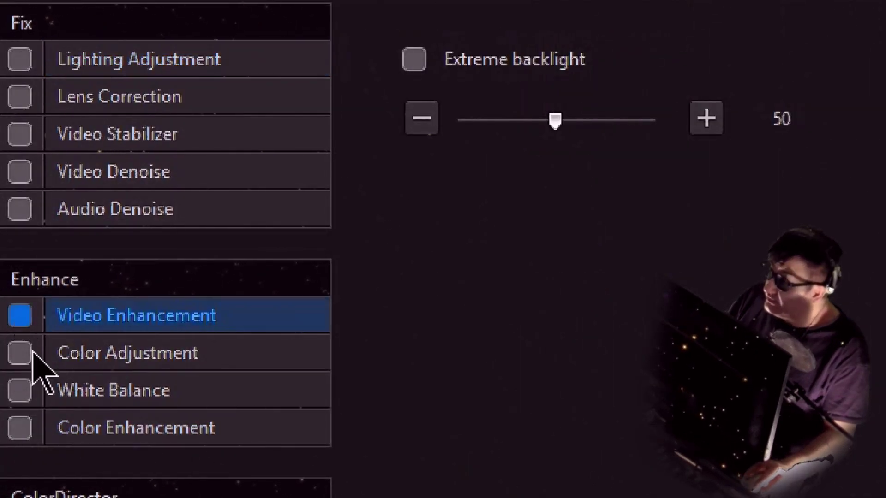
click(32, 353)
click(35, 430)
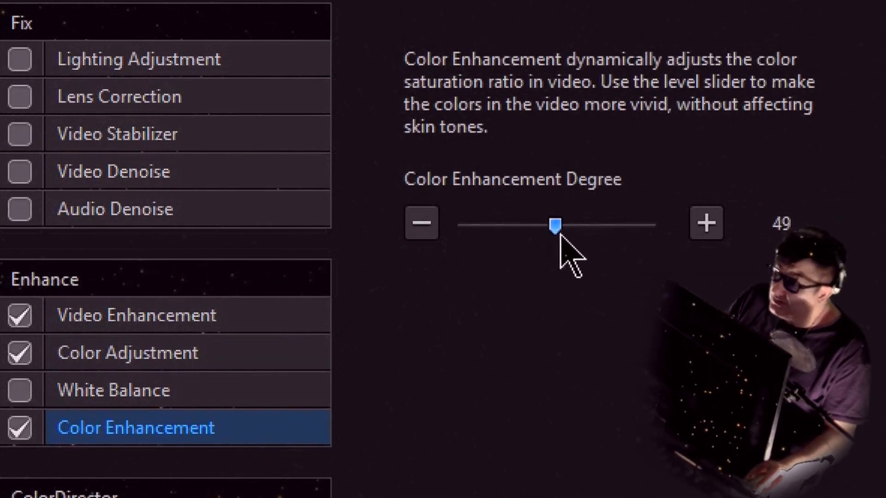
drag(561, 230, 511, 250)
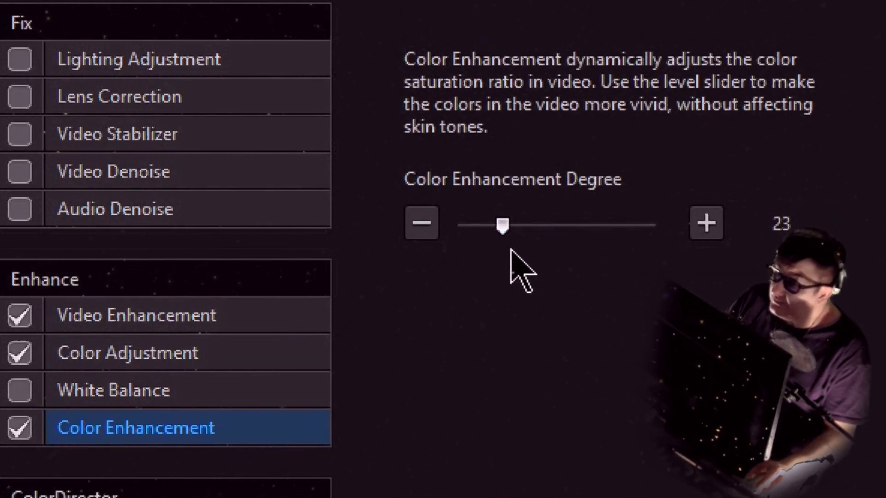
Set the clip's Video Enhancement Degree to 20 and its Color Adjustment saturation to 111
click(250, 327)
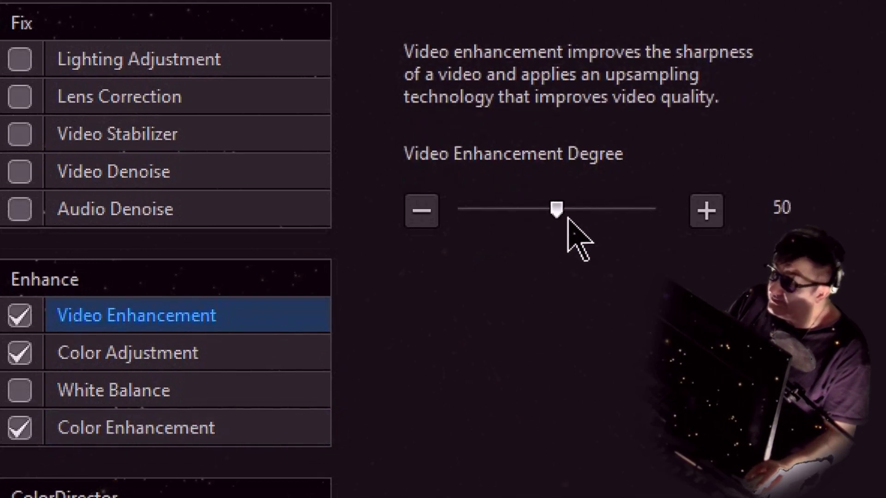
drag(566, 218, 478, 251)
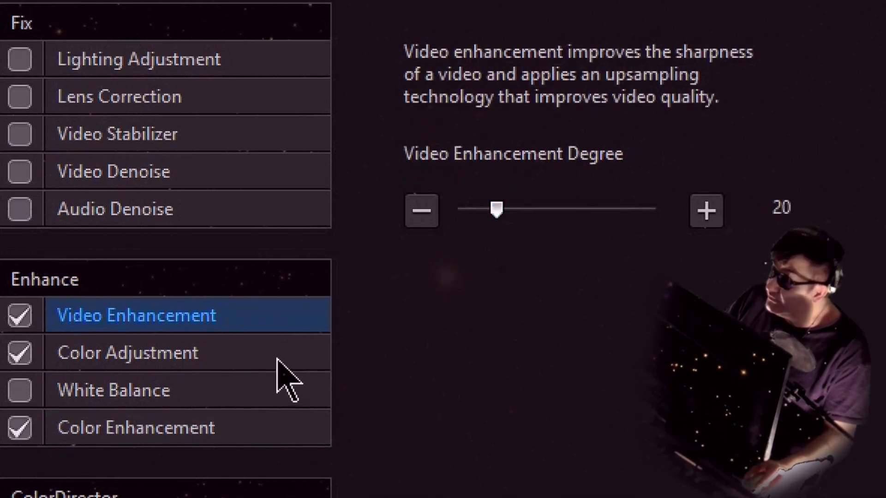
click(241, 362)
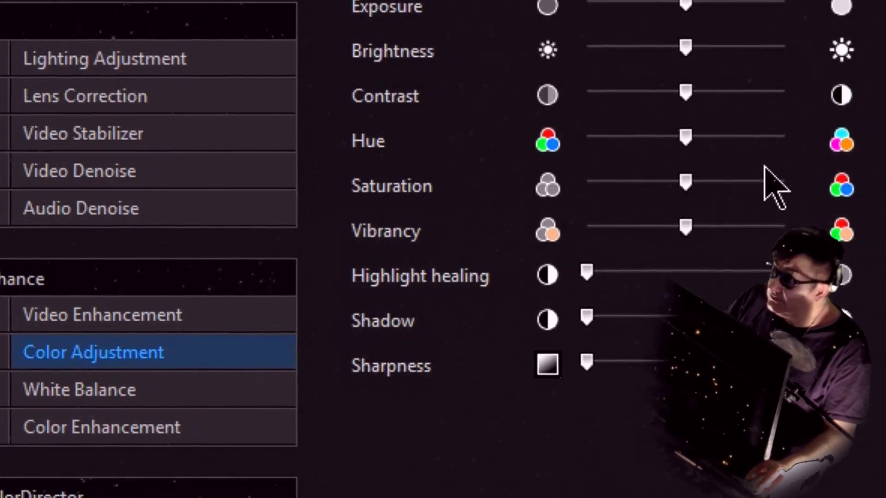
click(861, 184)
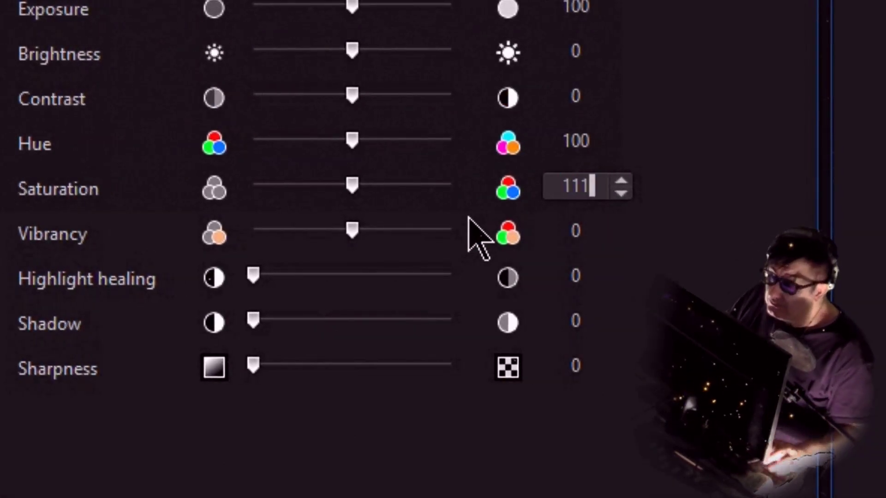
text(111)
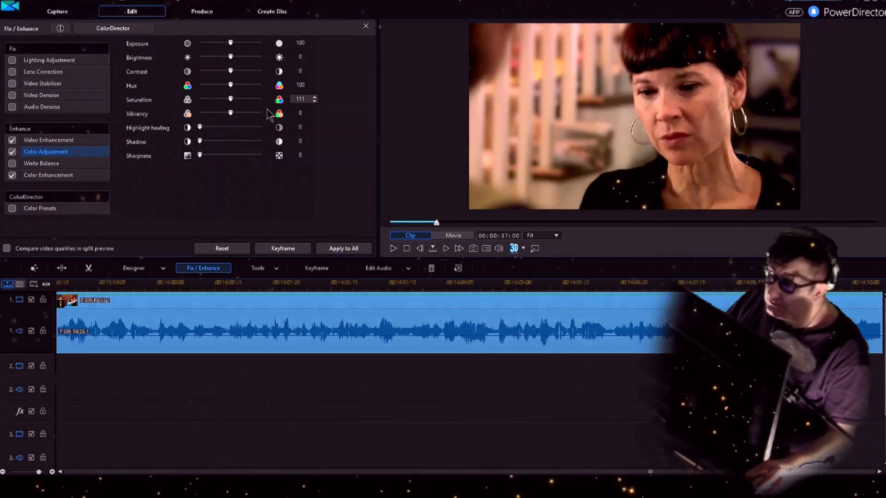
click(405, 415)
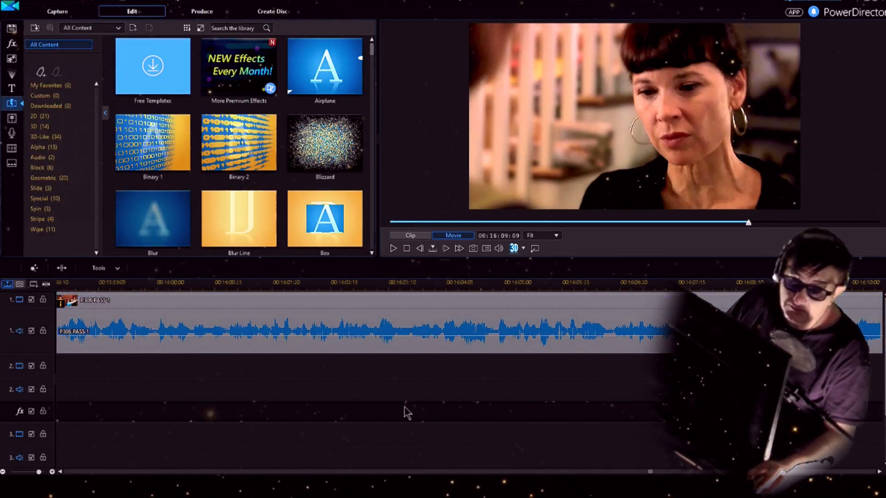
Apply the brick-wall clip's fix and enhance settings to all clips and play part of the result
click(341, 329)
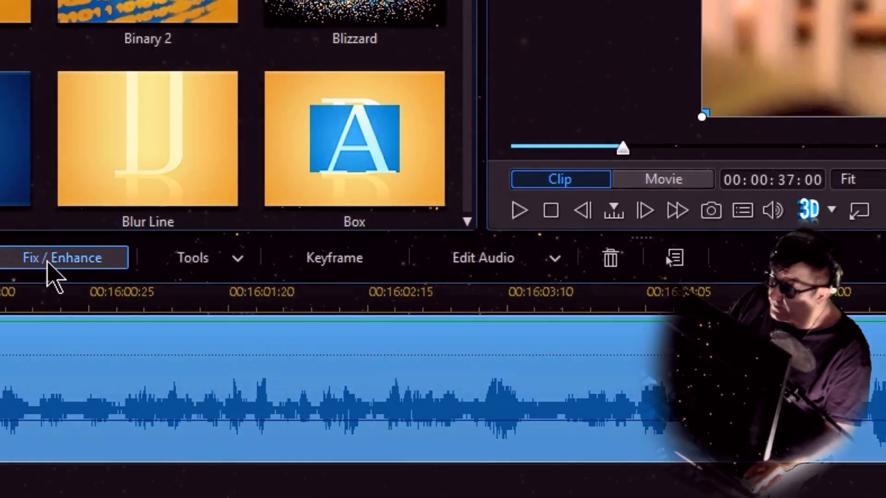
click(199, 268)
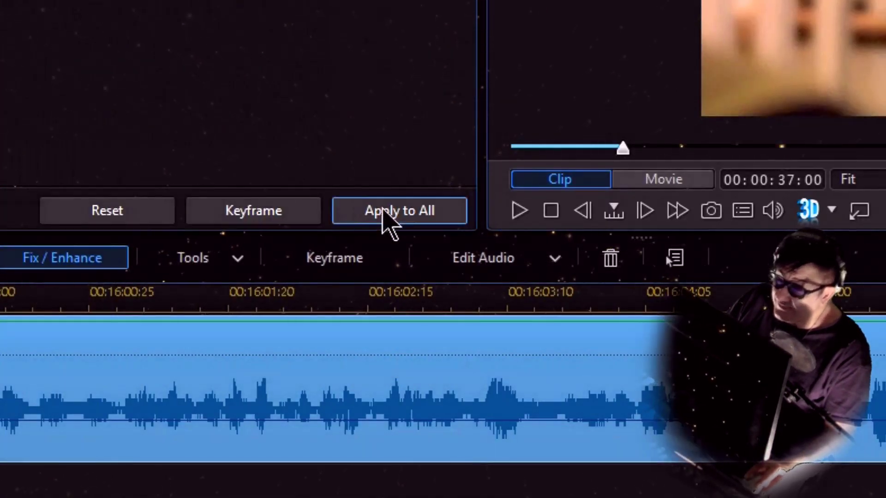
click(402, 220)
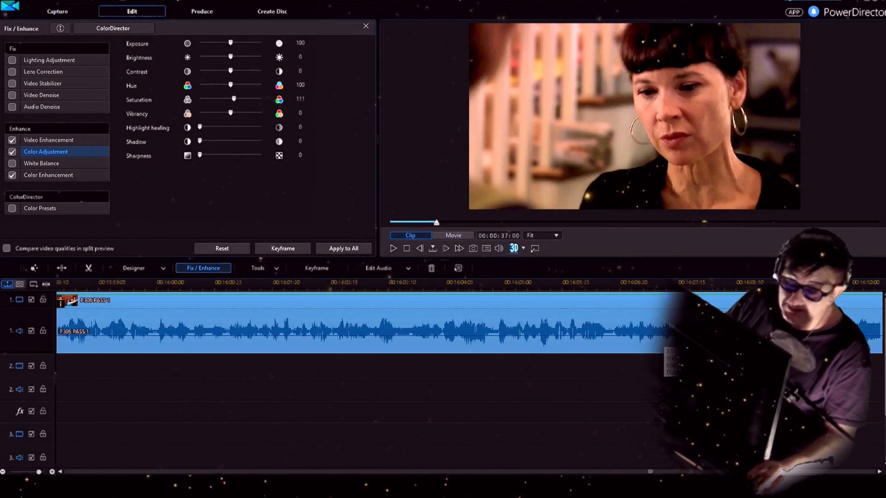
click(656, 406)
key(space)
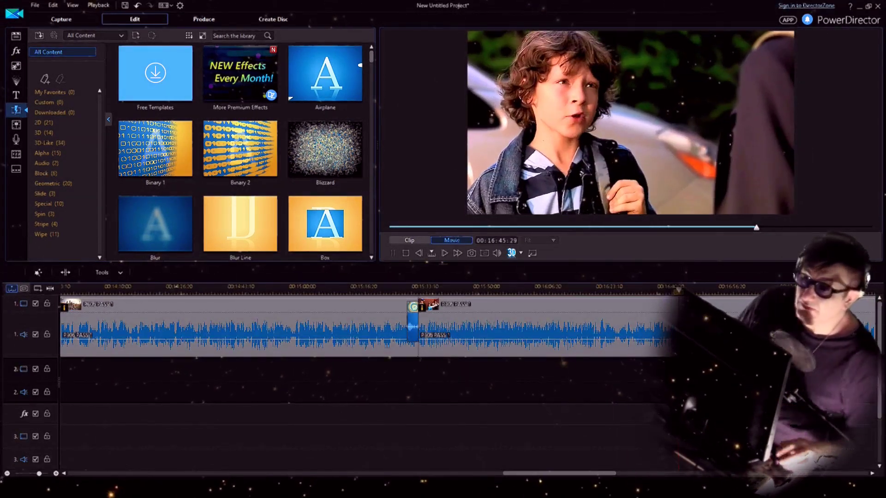
key(space)
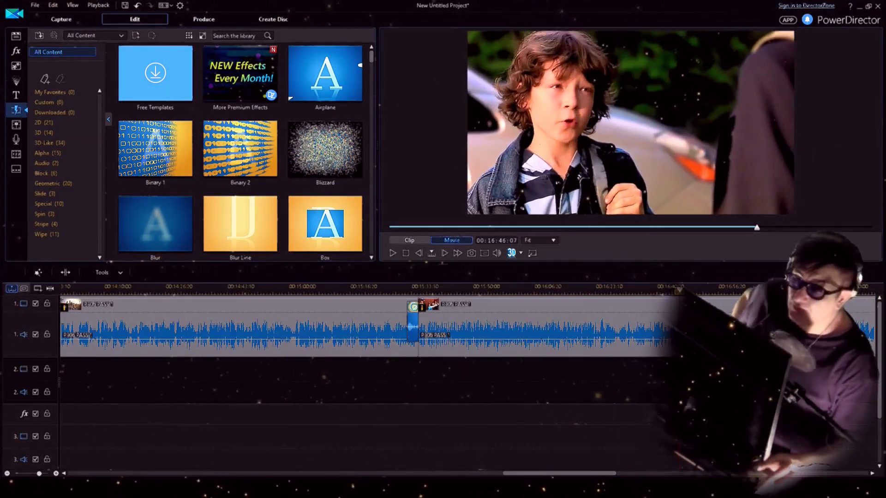
Set the Color Adjustment saturation of the P306 PASS 1 clip after the Ripple transition to 95 and apply the settings to all clips
click(662, 315)
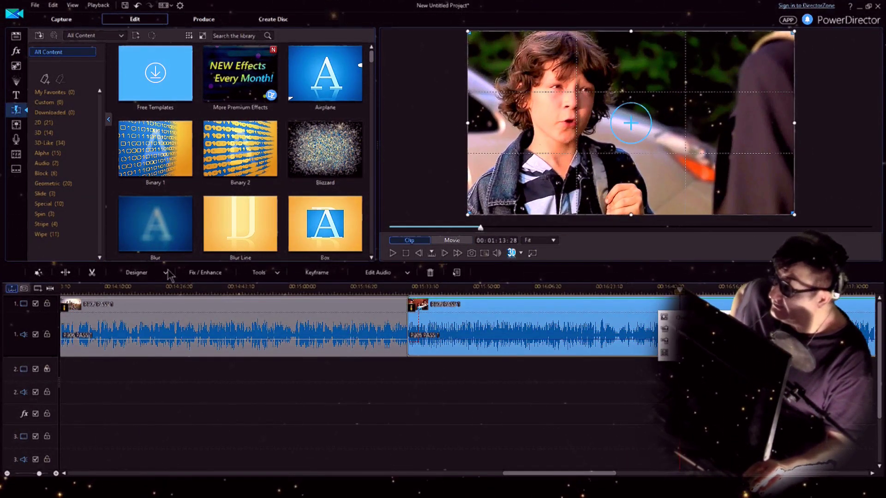
click(205, 273)
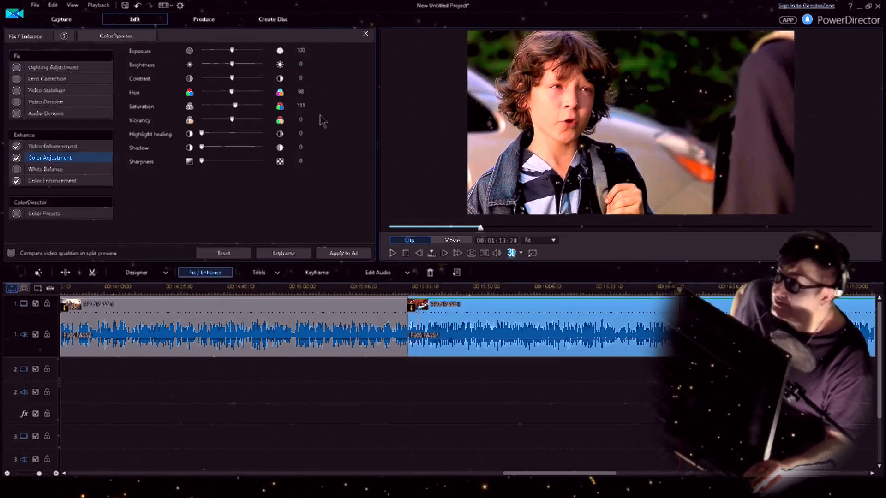
drag(532, 118, 454, 149)
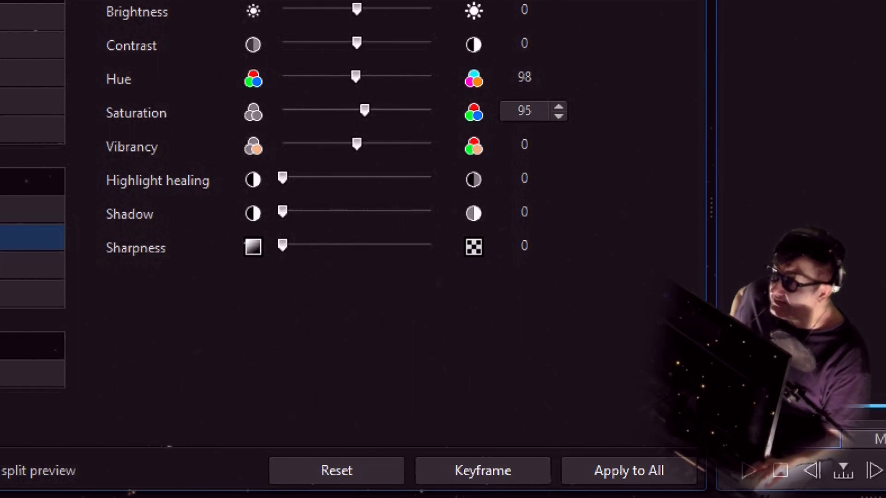
click(535, 76)
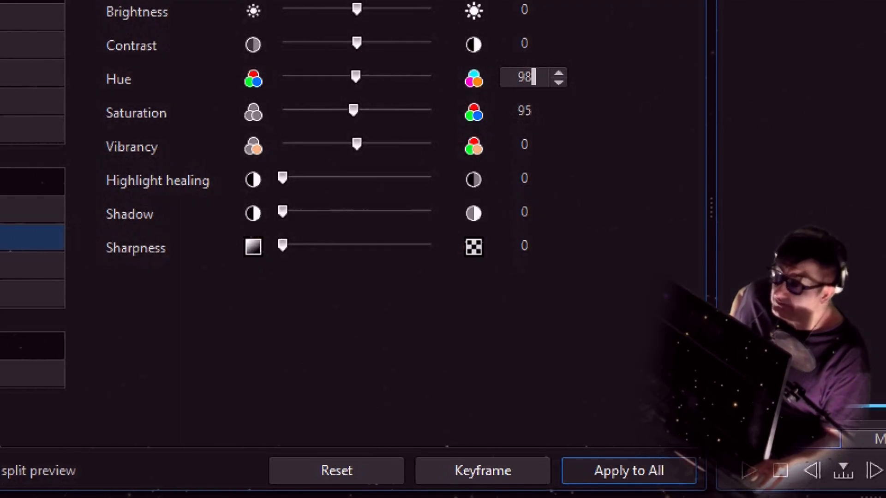
click(628, 470)
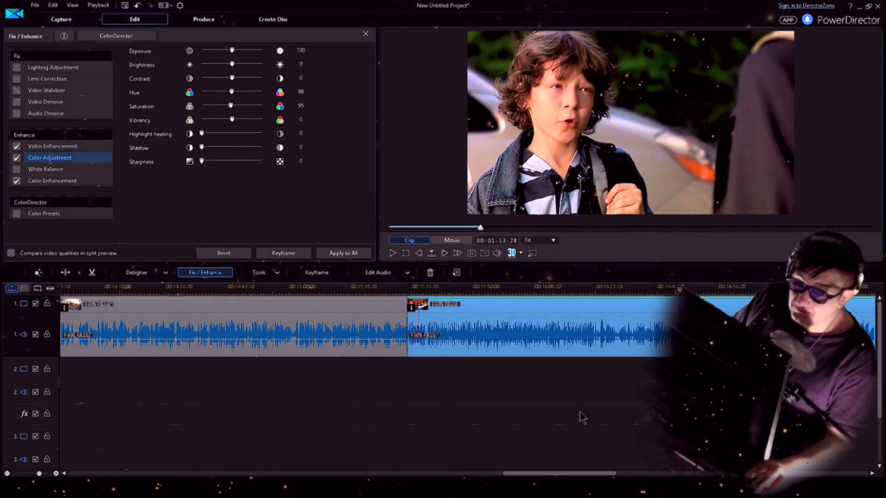
click(585, 416)
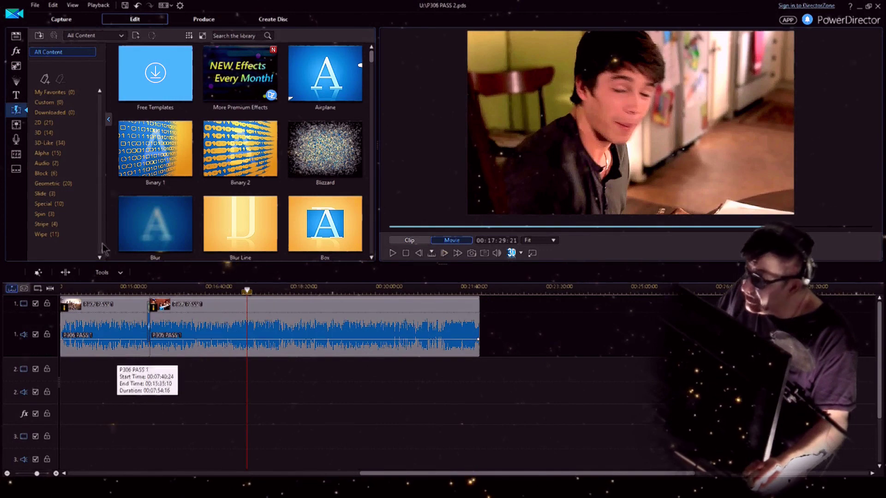
Add the Color Balance effect to the effect track at about 00:17:25, beneath the last P306 PASS 1 clip
click(16, 51)
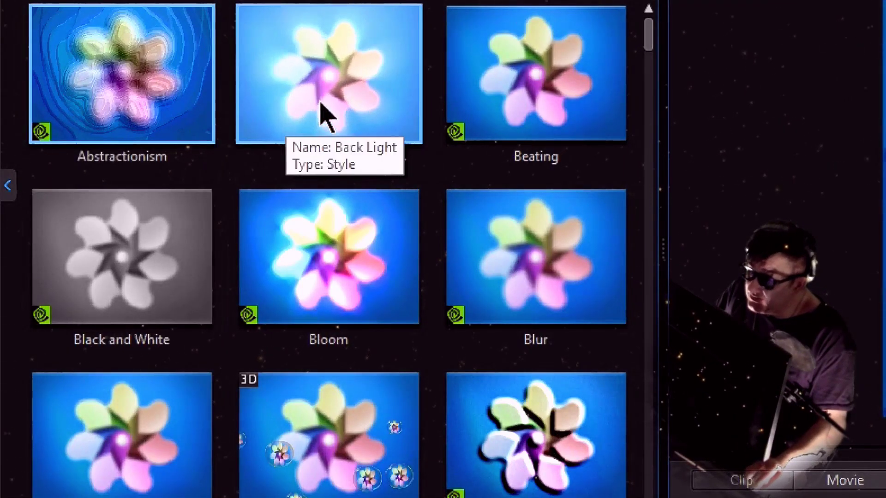
scroll(295, 381, down, 3)
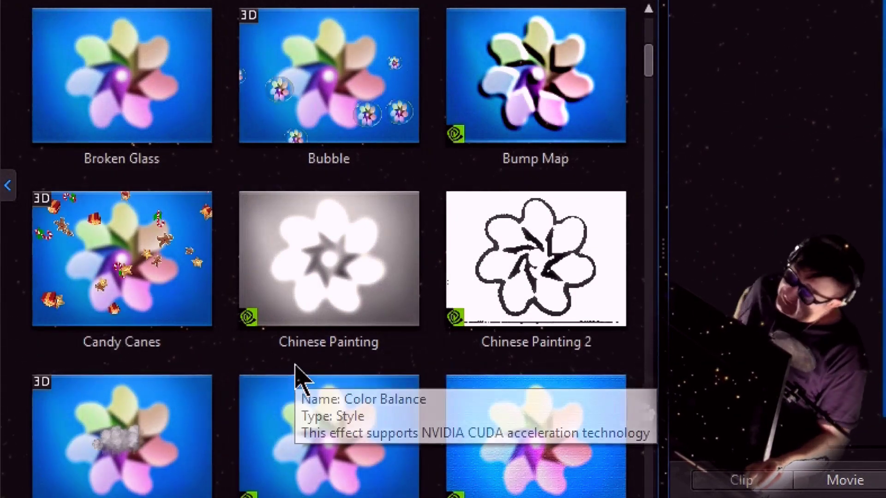
scroll(339, 350, down, 3)
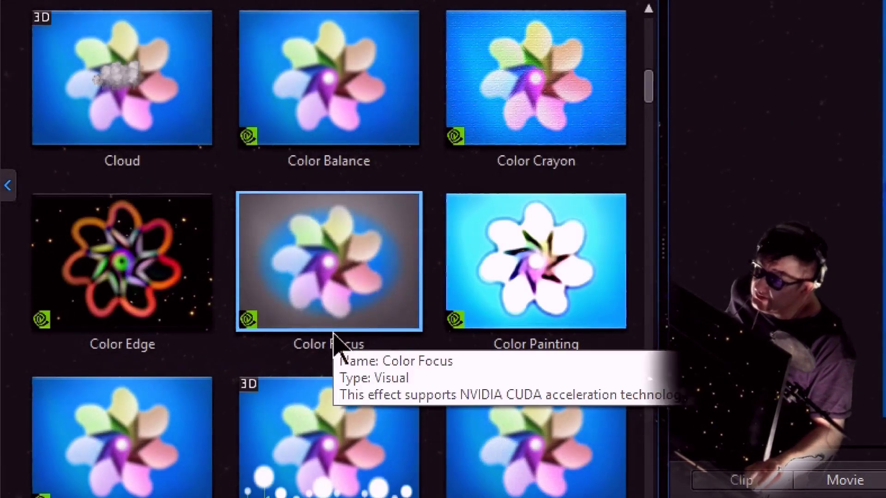
drag(329, 79, 343, 497)
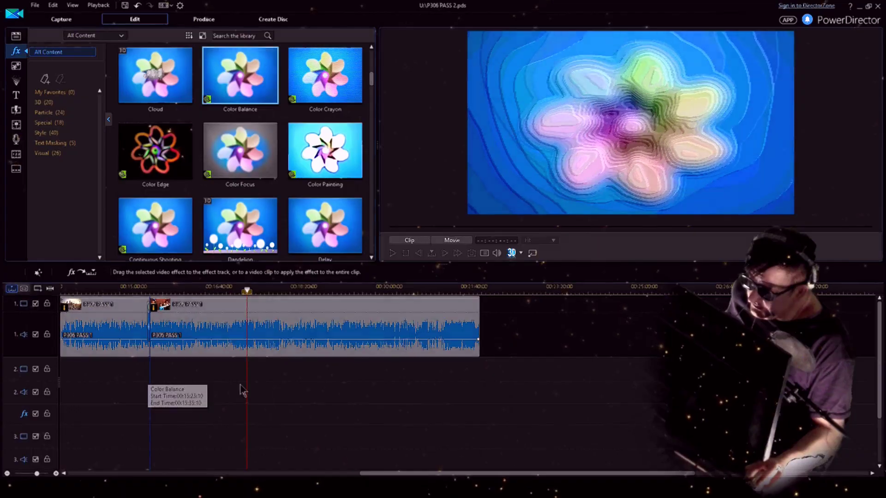
drag(246, 422, 249, 420)
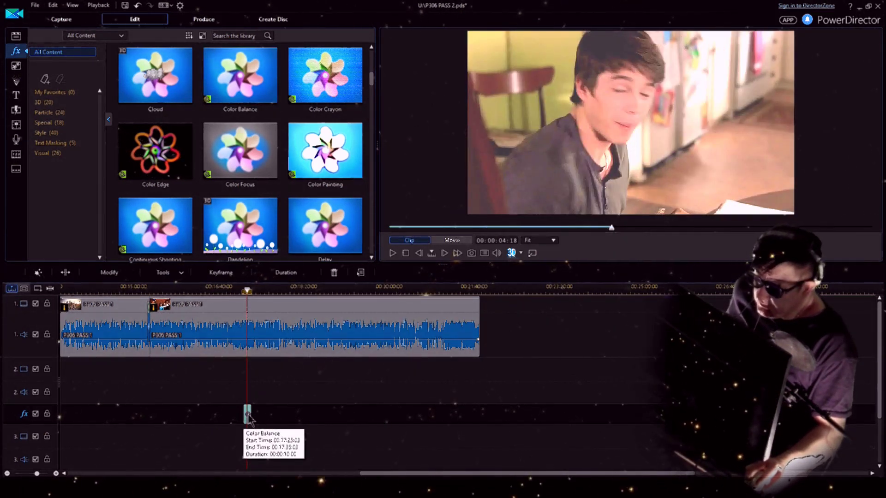
Set the Color Balance effect's Red to 4, Blue to 2 and Green to -6
double_click(248, 418)
double_click(176, 83)
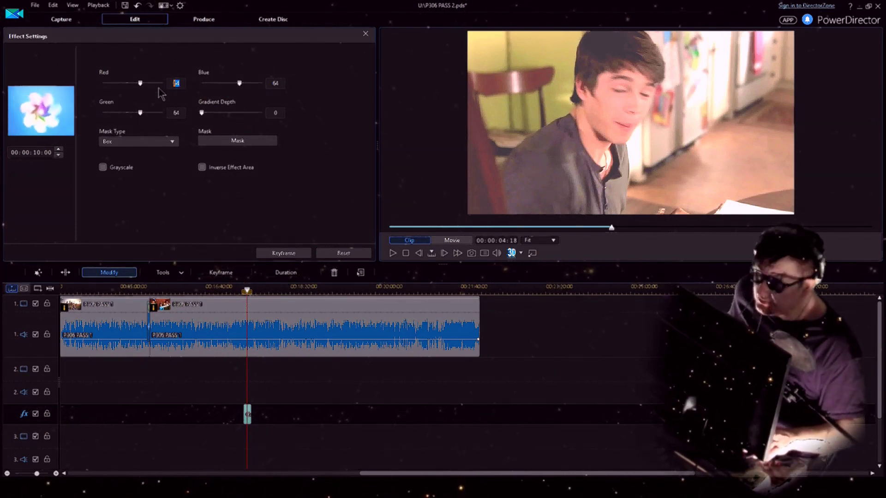
text(4)
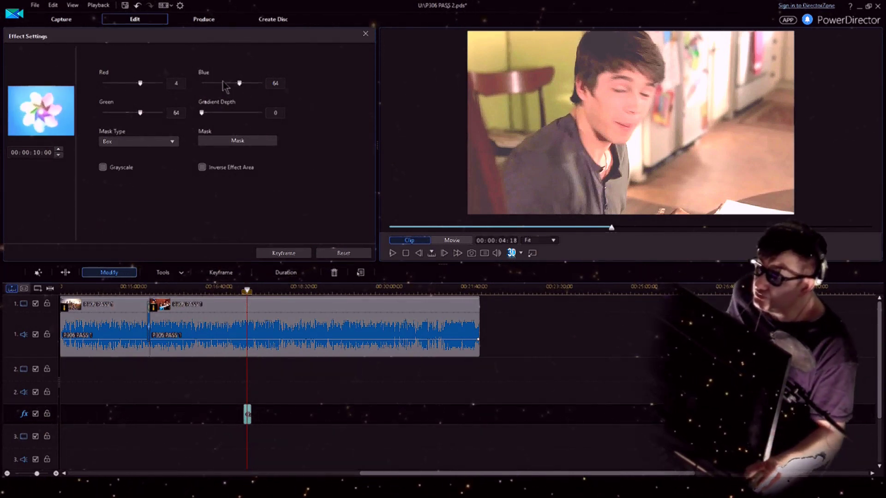
double_click(276, 84)
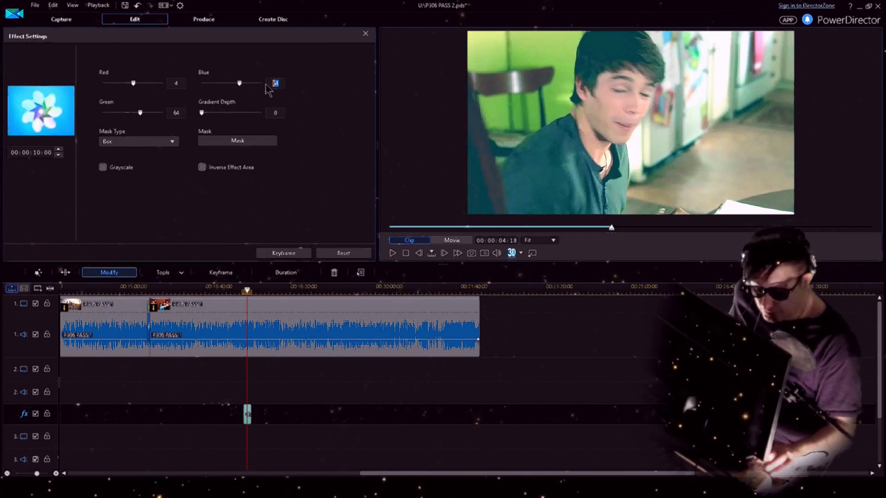
text(2)
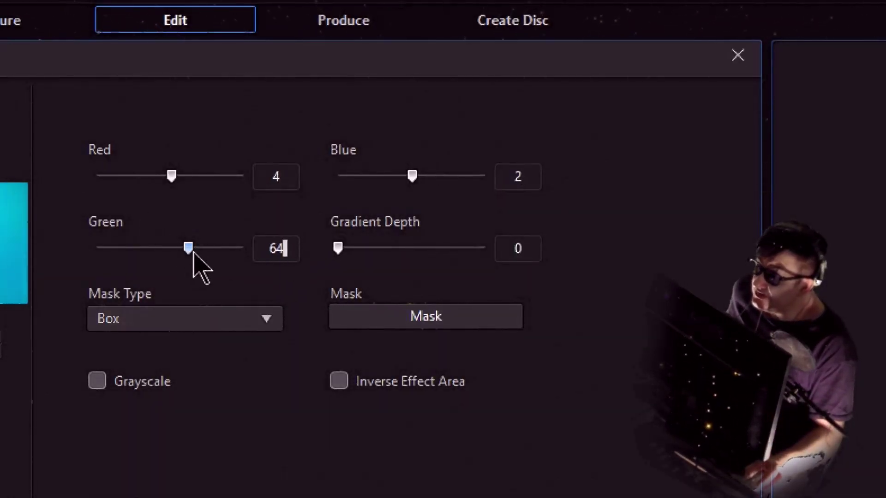
click(164, 250)
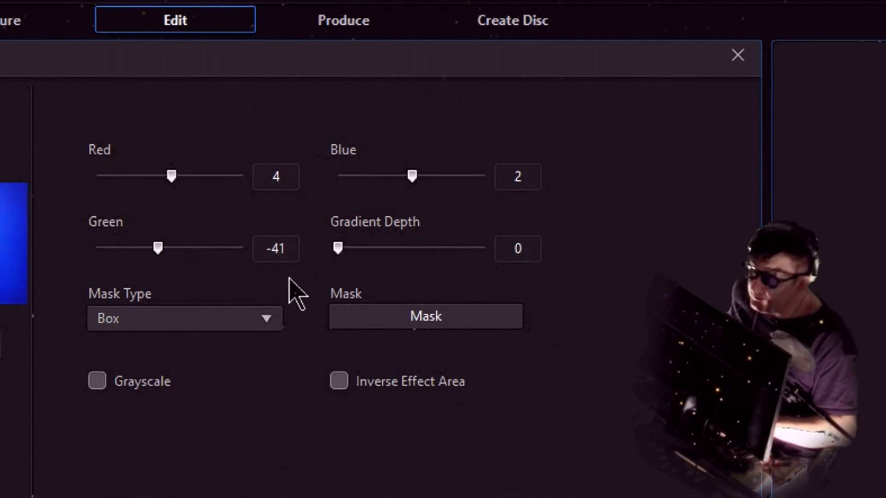
text(6)
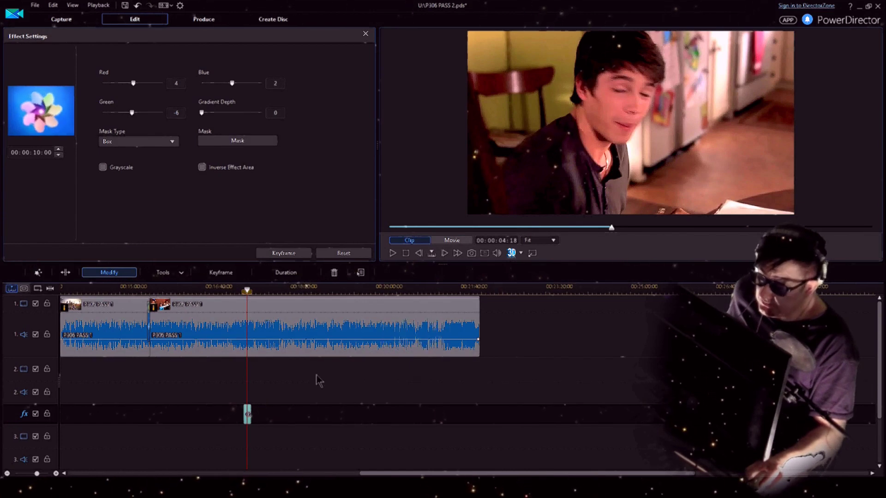
Open the Color Adjustment settings of the P306 PASS 1 clip under the playhead and its Hue value for editing
click(307, 314)
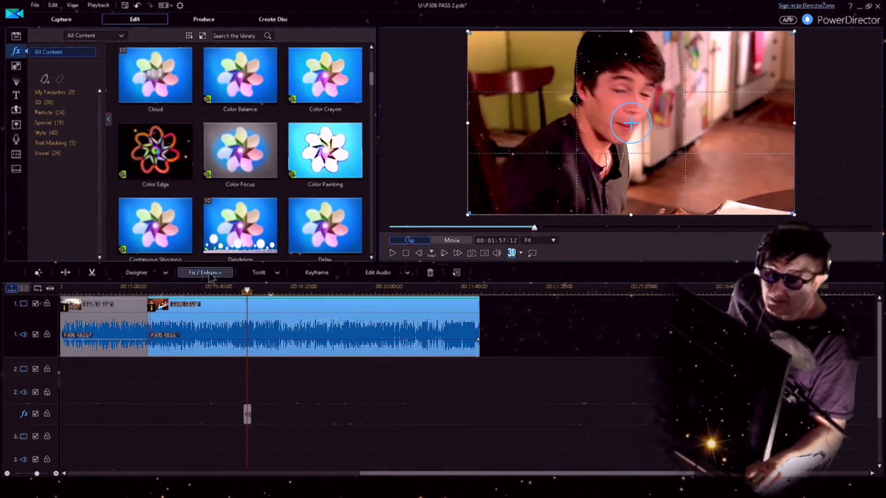
click(205, 272)
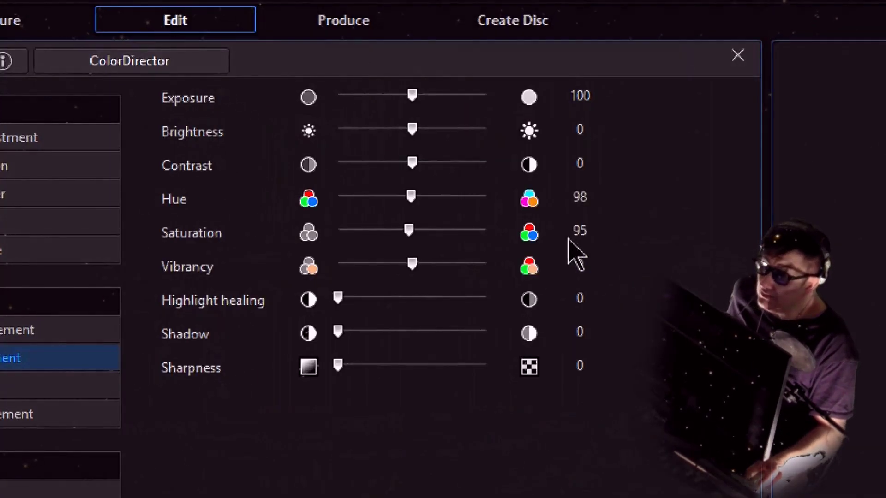
click(586, 200)
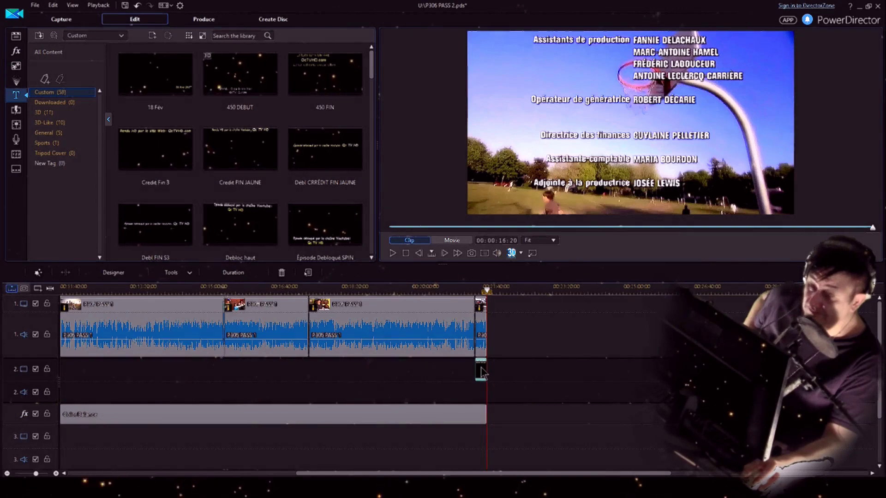
Open the title over the end credits in the Title Designer with its text selected, and save the project
double_click(480, 369)
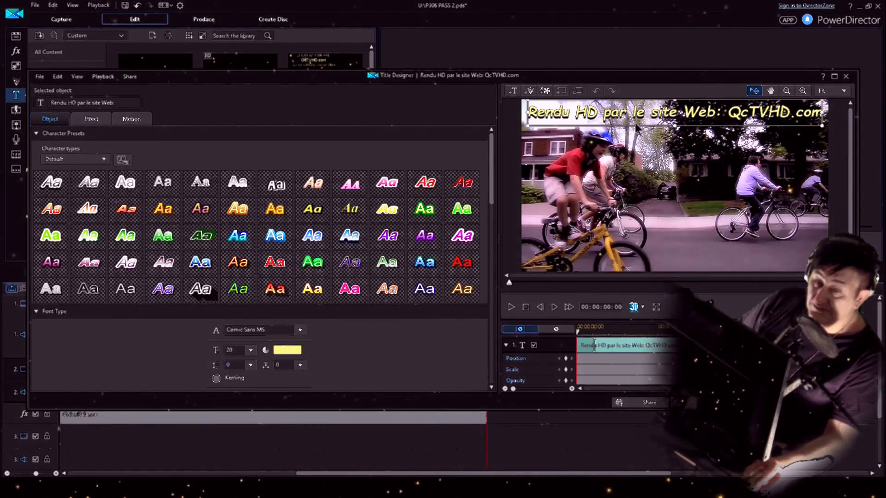
click(656, 102)
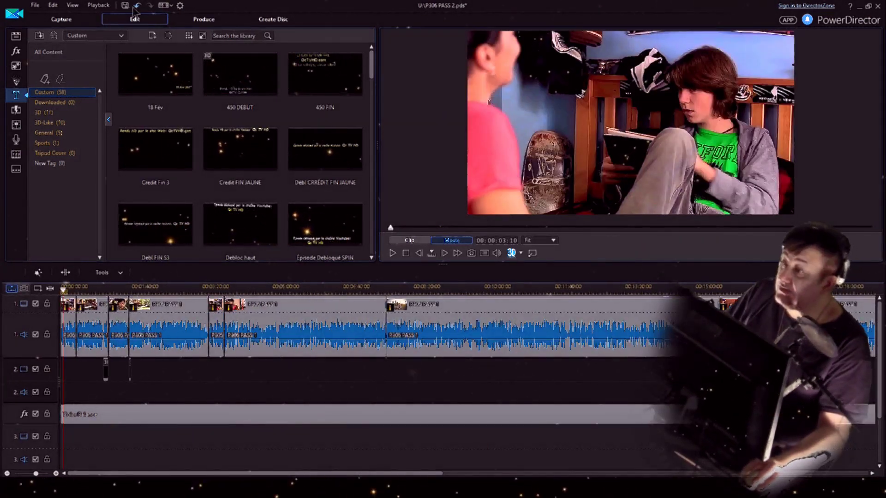
click(125, 7)
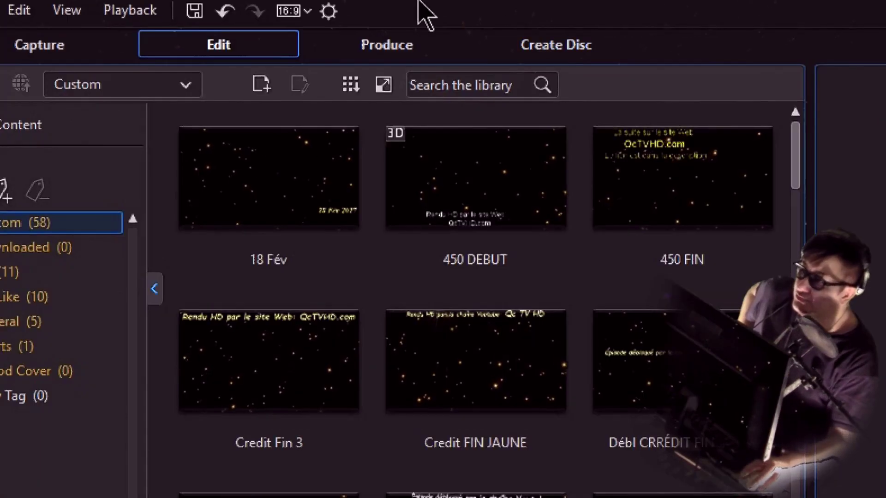
Name the output file P306 PERMIS DE CONDUIRE.m2ts and start producing the movie in H.264 AVC with the 1080p 29.97 12000 profile
click(382, 52)
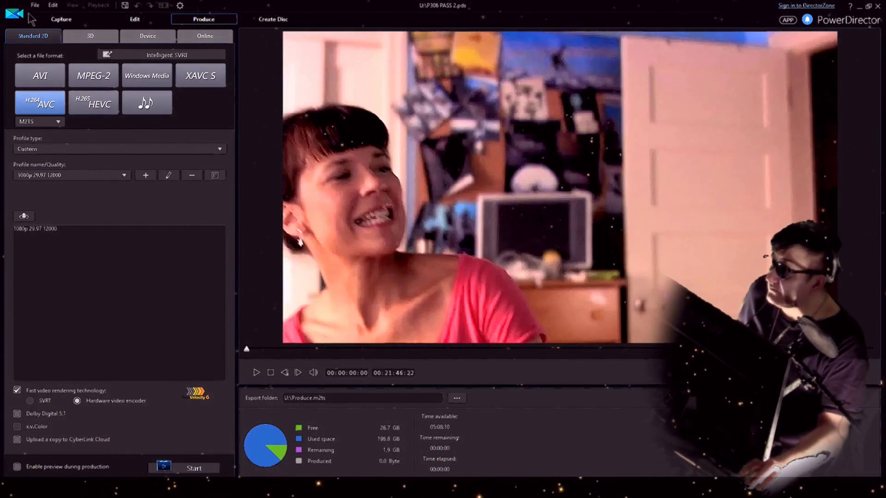
click(35, 5)
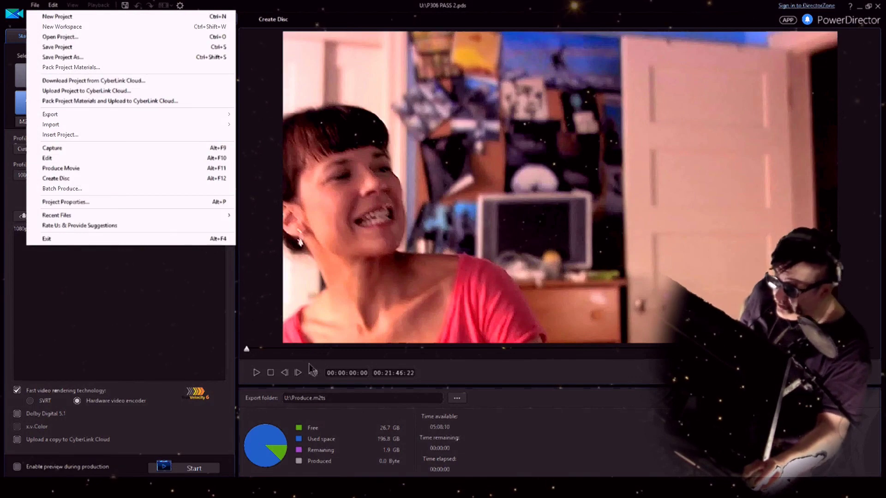
click(315, 400)
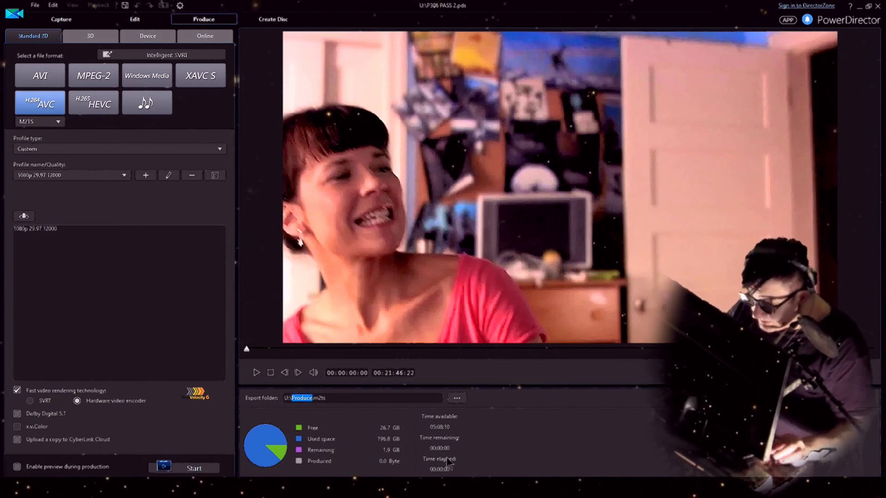
text(PERMIS DE CONDUIRE)
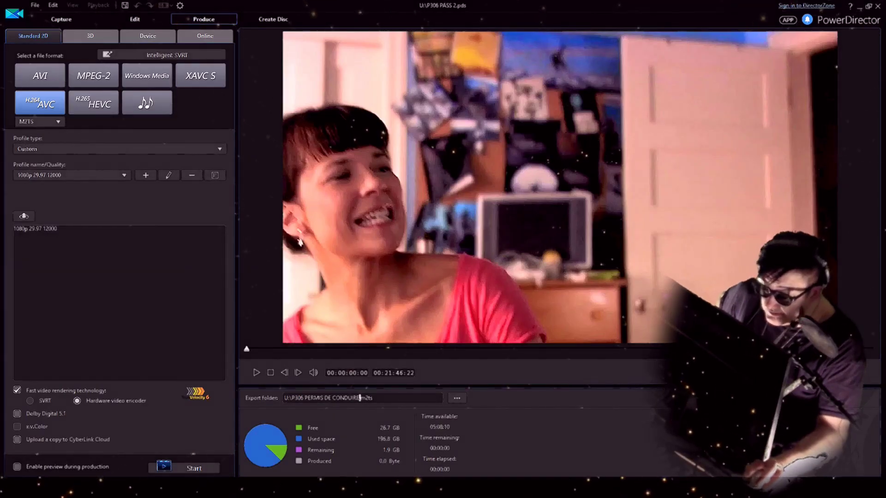
click(198, 469)
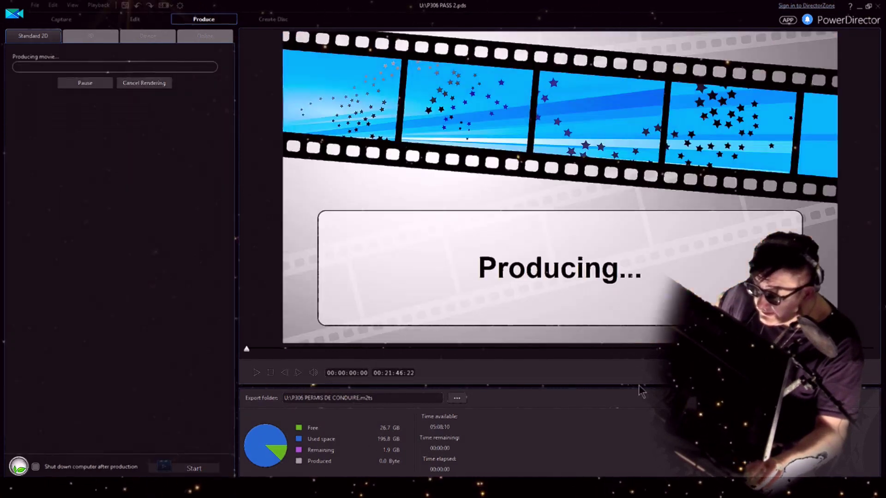